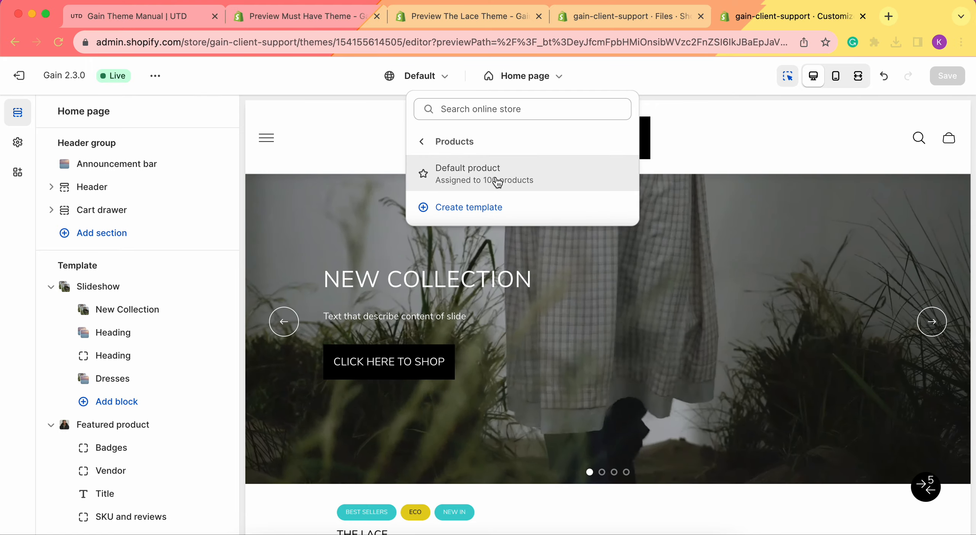
# Add an Image compare section below the Product banner in the Default product template, finding it with the search term "image".
pyautogui.click(467, 167)
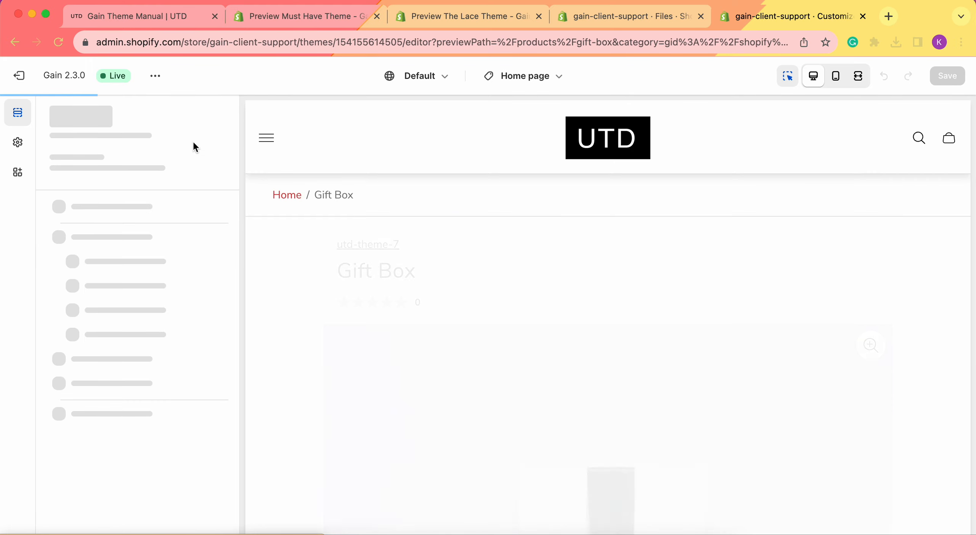
pyautogui.scroll(-10, 143, 301)
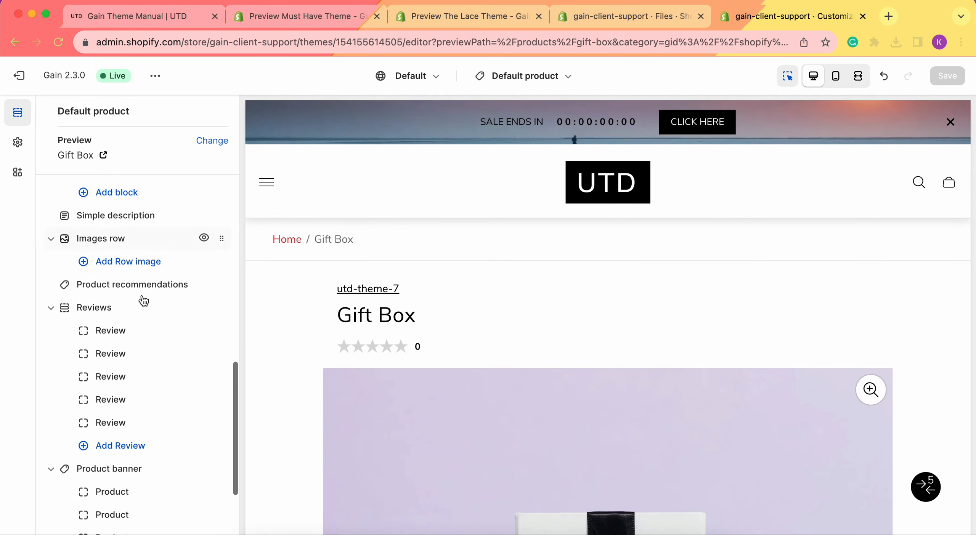
pyautogui.click(111, 442)
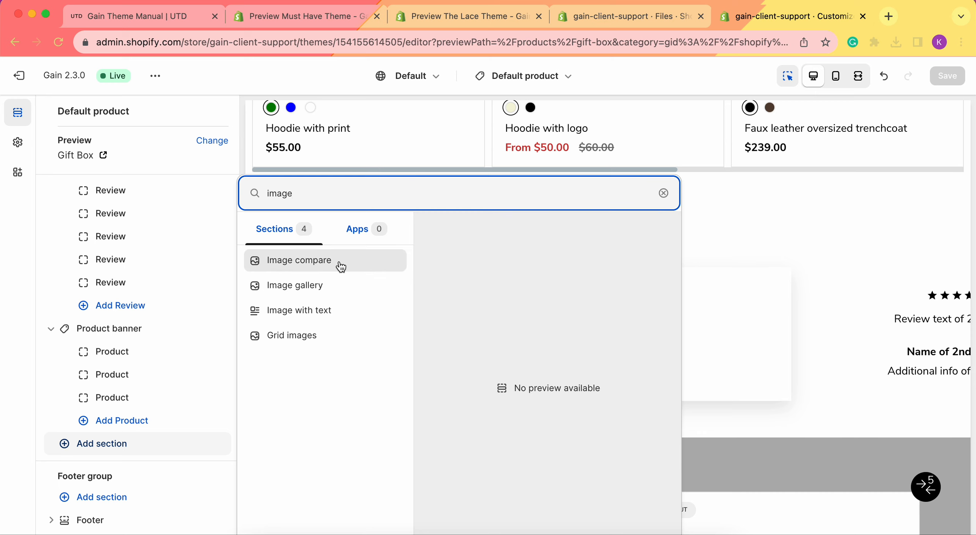
pyautogui.click(338, 263)
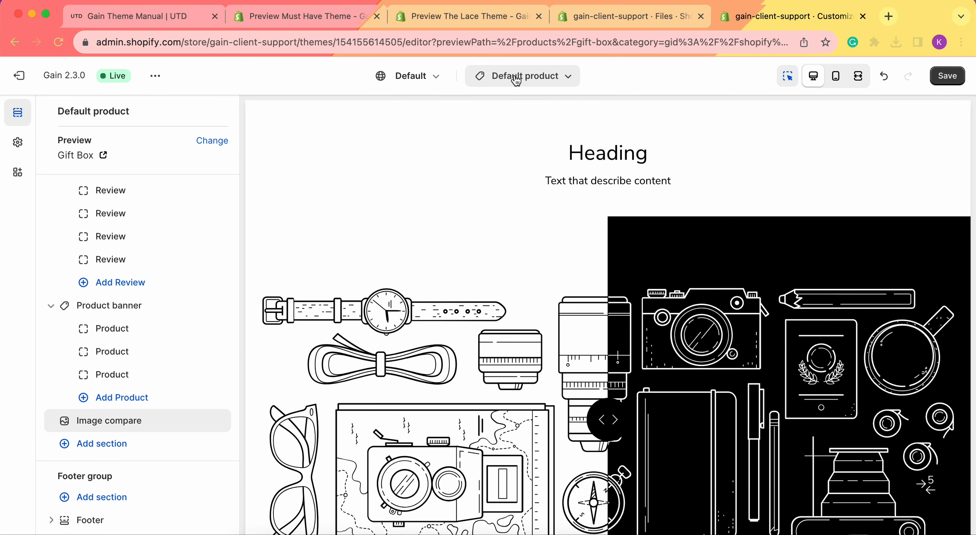
# Switch to the Home page template and add an Image compare section below its Product banner, searching for "image".
pyautogui.click(516, 80)
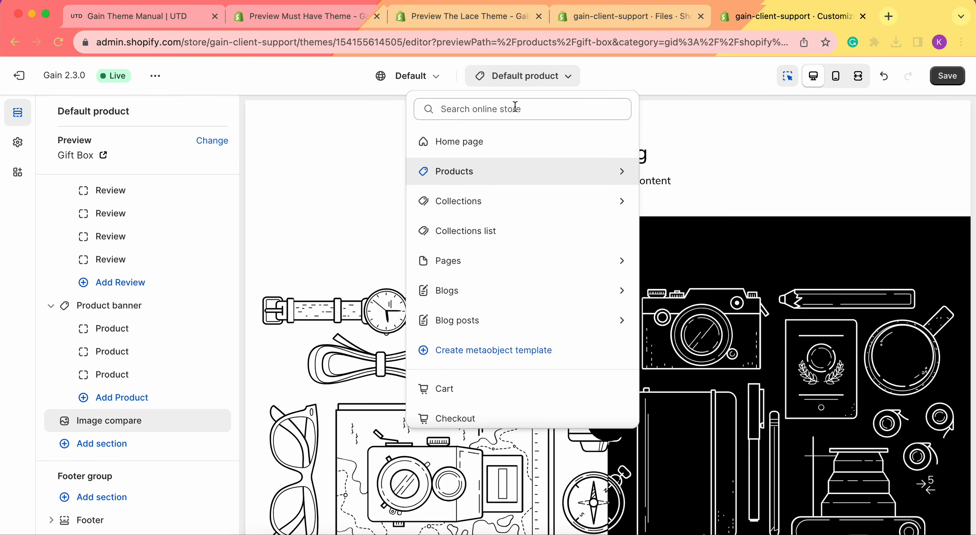
pyautogui.click(486, 143)
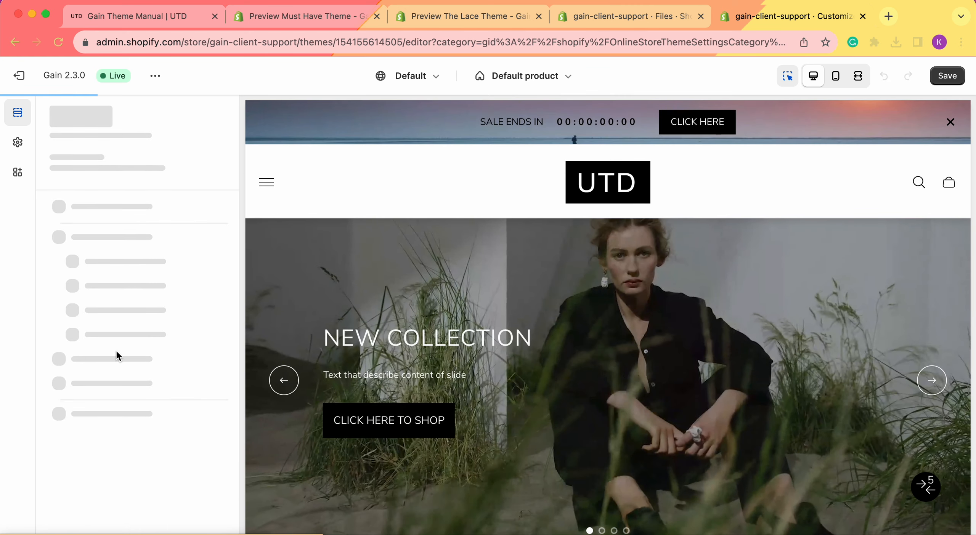
pyautogui.scroll(-10, 118, 356)
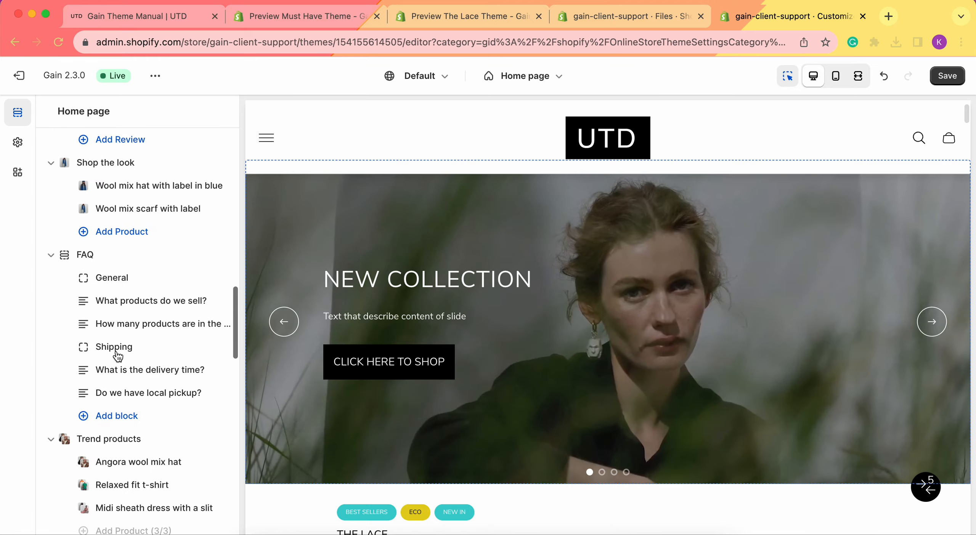
pyautogui.scroll(-15, 118, 356)
pyautogui.scroll(-5, 118, 356)
pyautogui.click(102, 445)
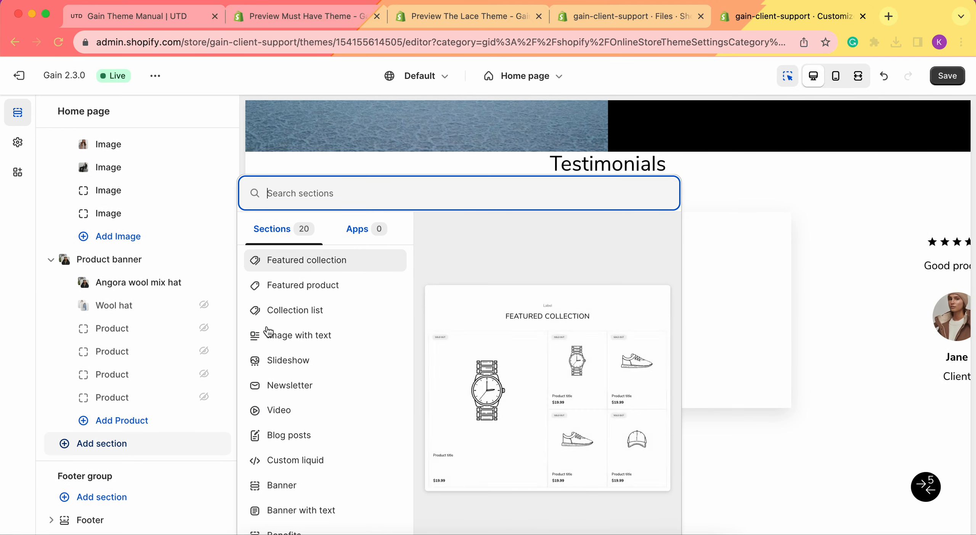
pyautogui.write('image')
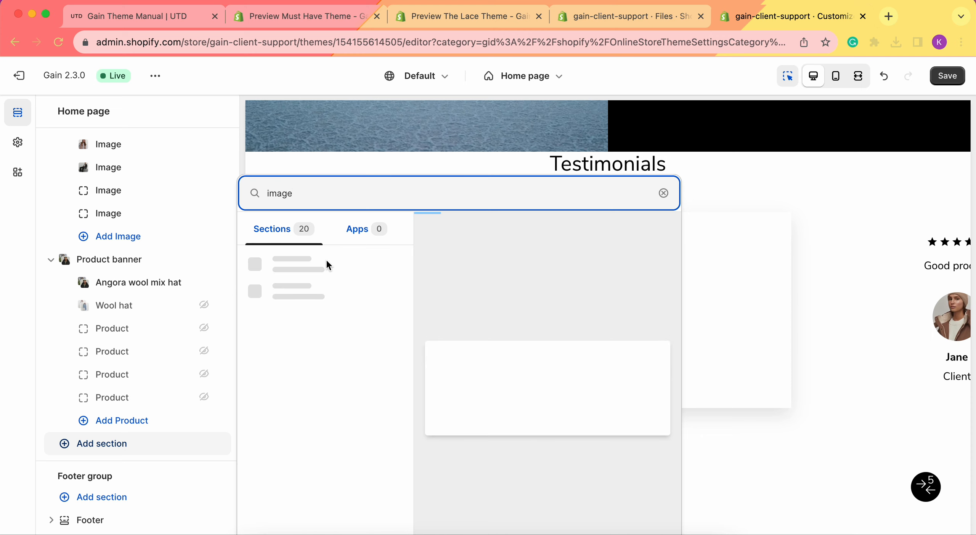
pyautogui.click(325, 259)
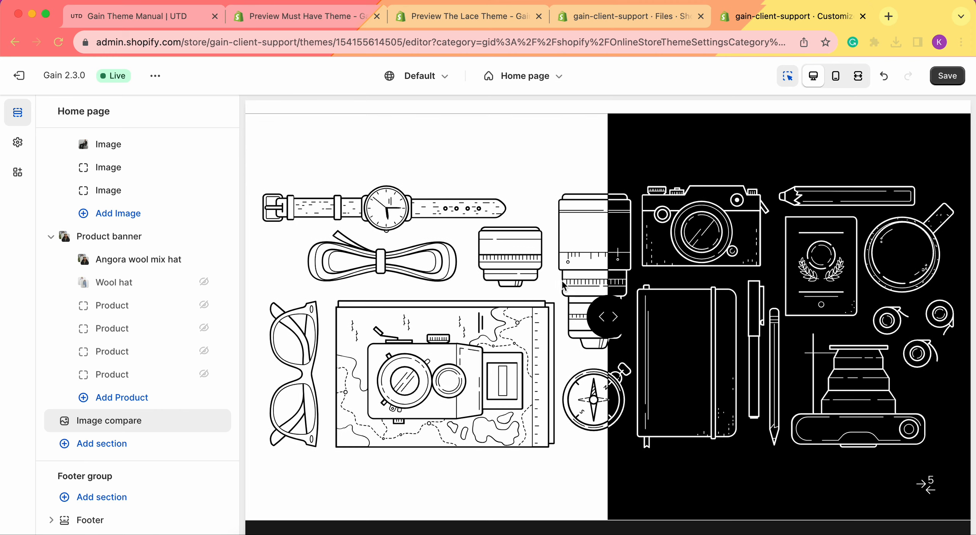
# Examine the image comparison sliders in the Must Have and The Lace theme previews by moving their dividers.
pyautogui.click(332, 20)
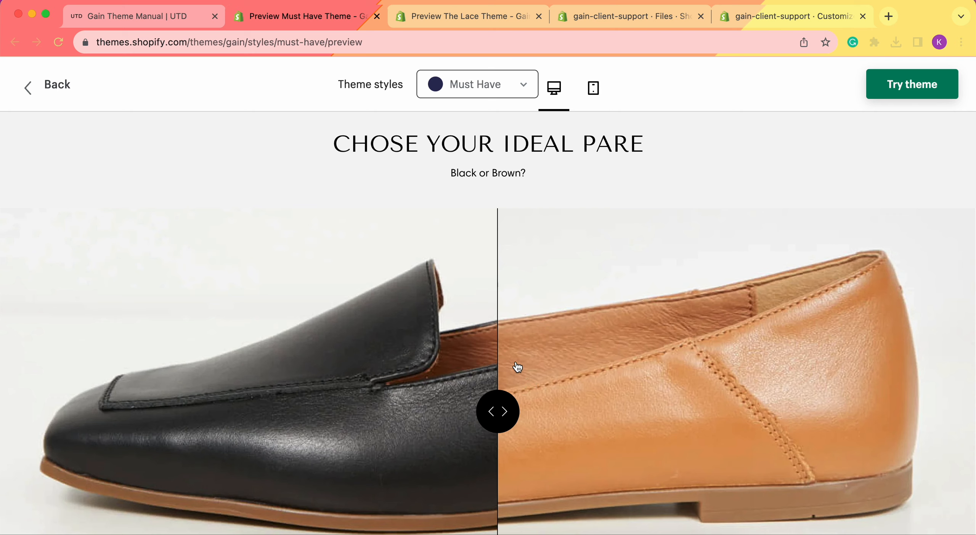
pyautogui.moveTo(468, 415); pyautogui.dragTo(481, 393)
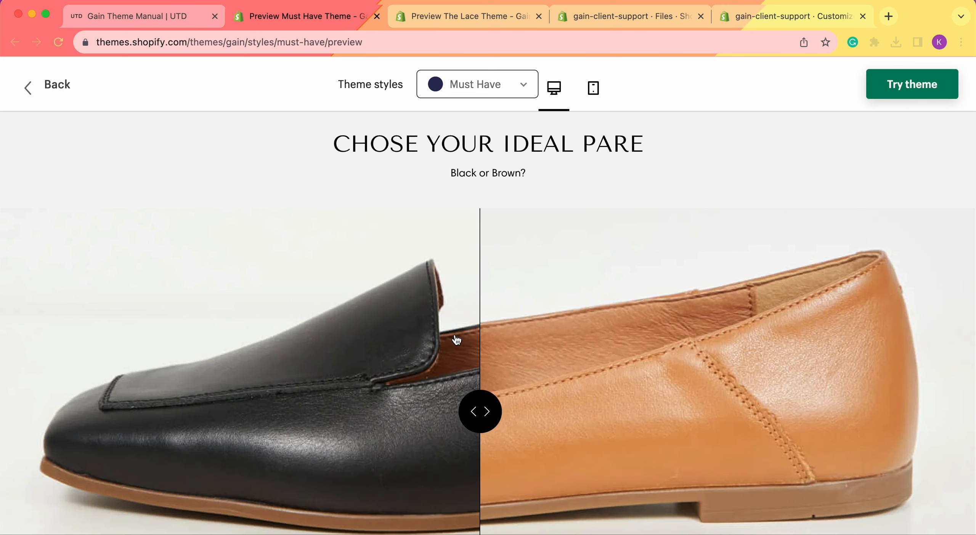
pyautogui.click(471, 18)
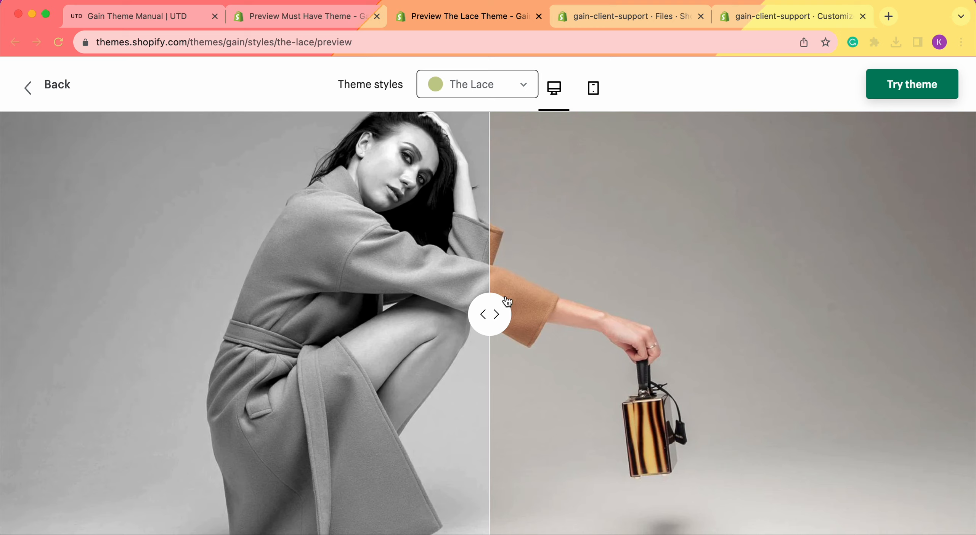
pyautogui.moveTo(507, 301); pyautogui.dragTo(637, 354)
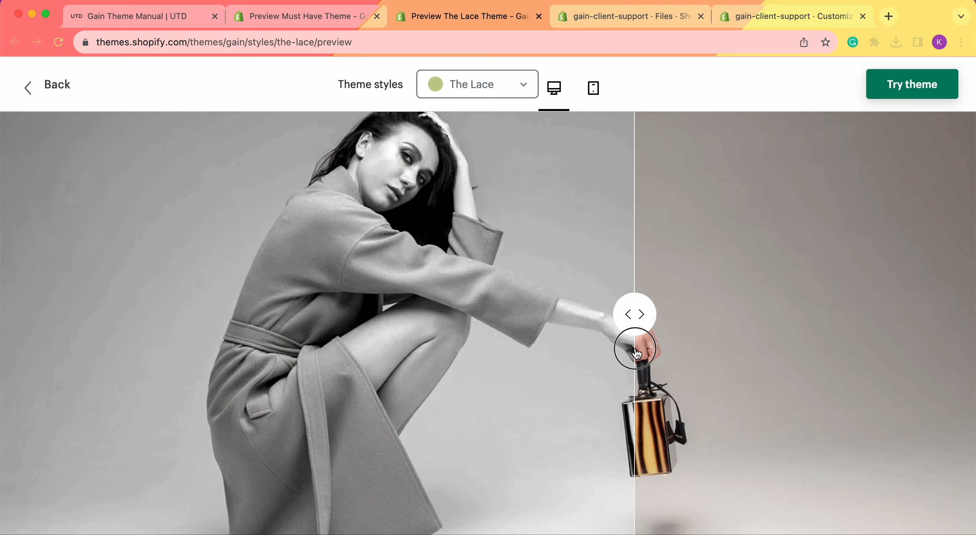
pyautogui.moveTo(629, 317); pyautogui.dragTo(419, 409)
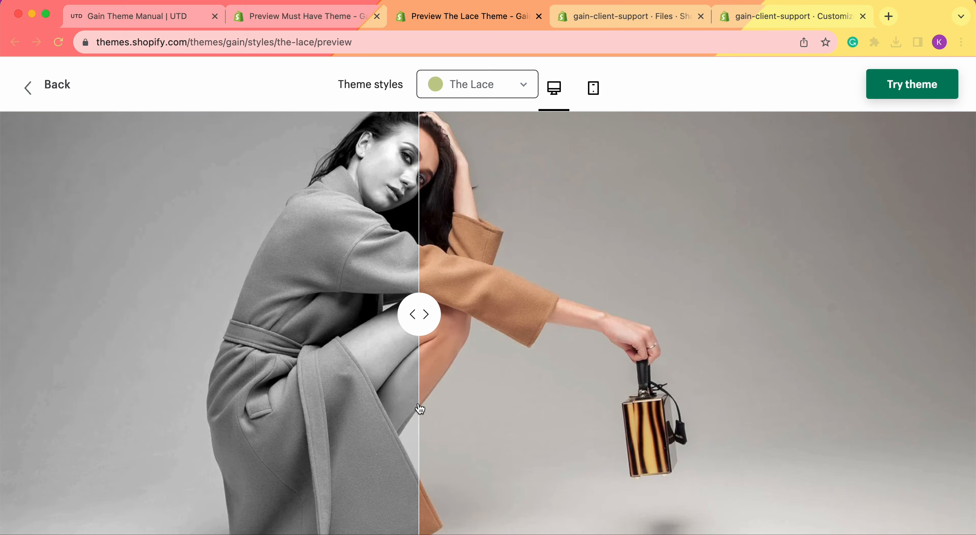
# Return to the theme editor, open the home page's Image compare section settings, and clear its heading and text.
pyautogui.click(766, 19)
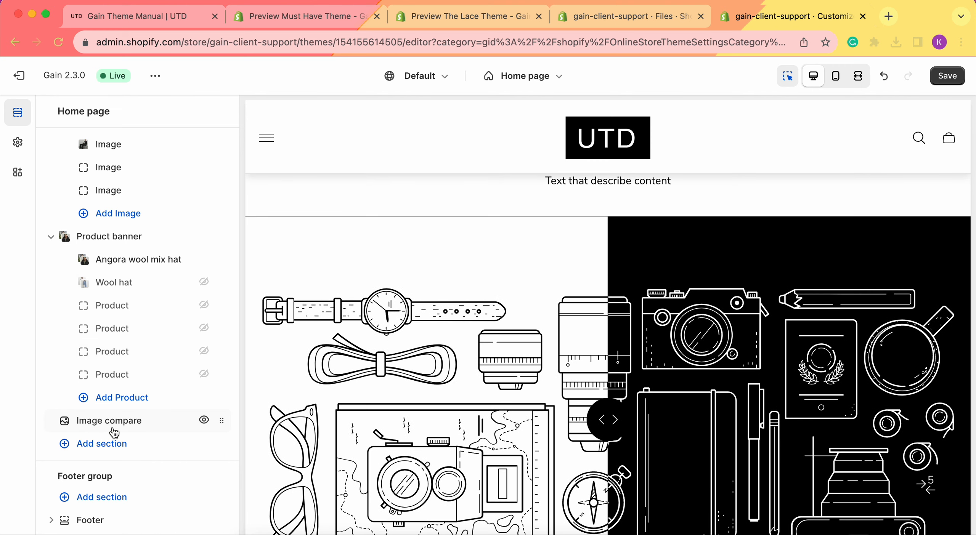
pyautogui.click(81, 423)
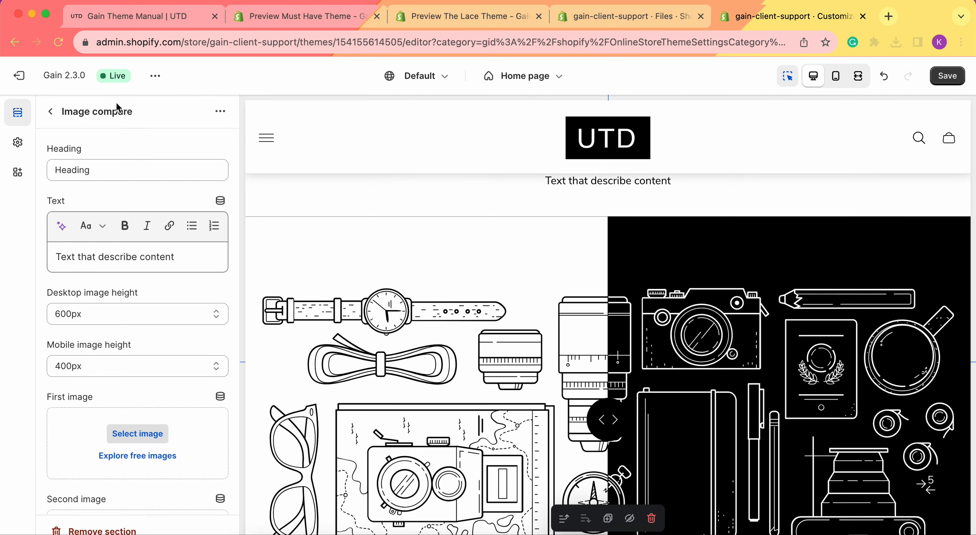
pyautogui.rightClick(431, 241)
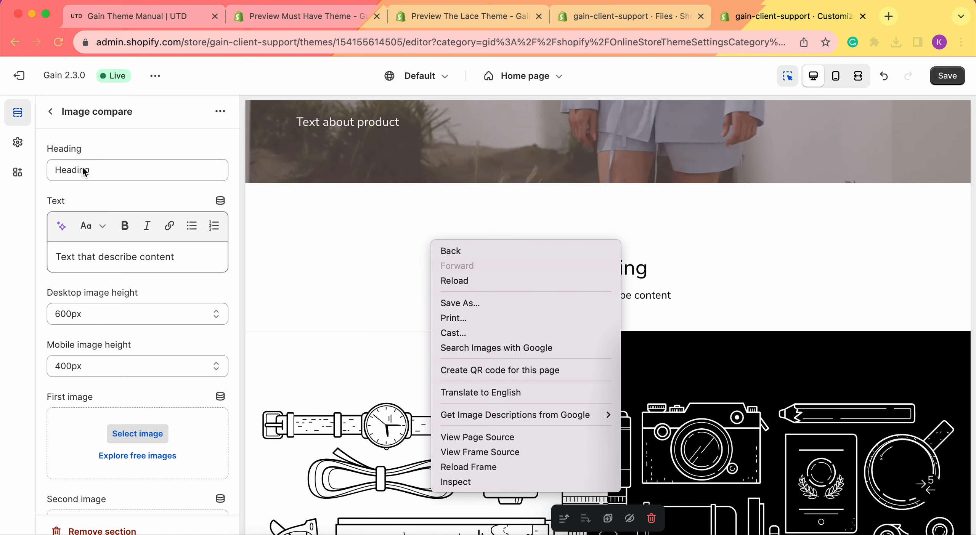
pyautogui.click(118, 161)
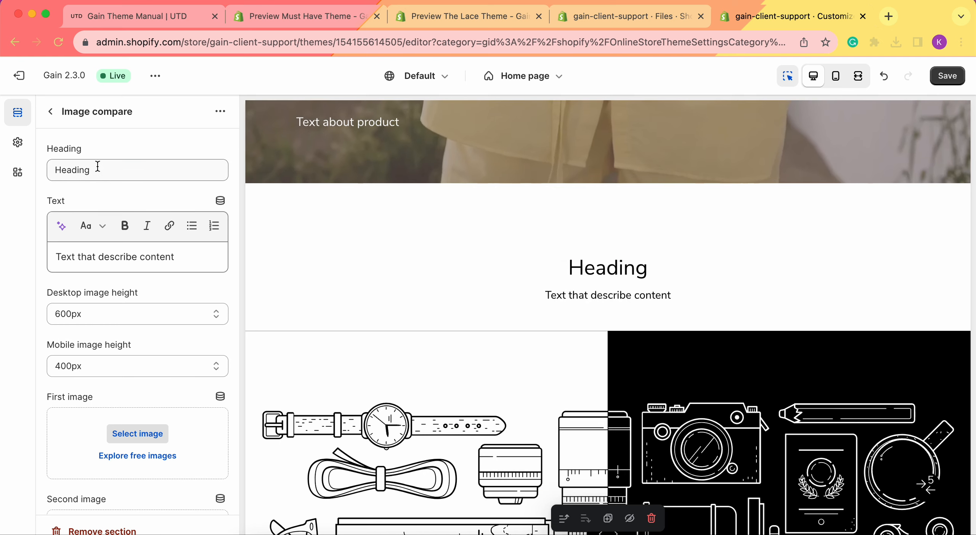
pyautogui.doubleClick(127, 168)
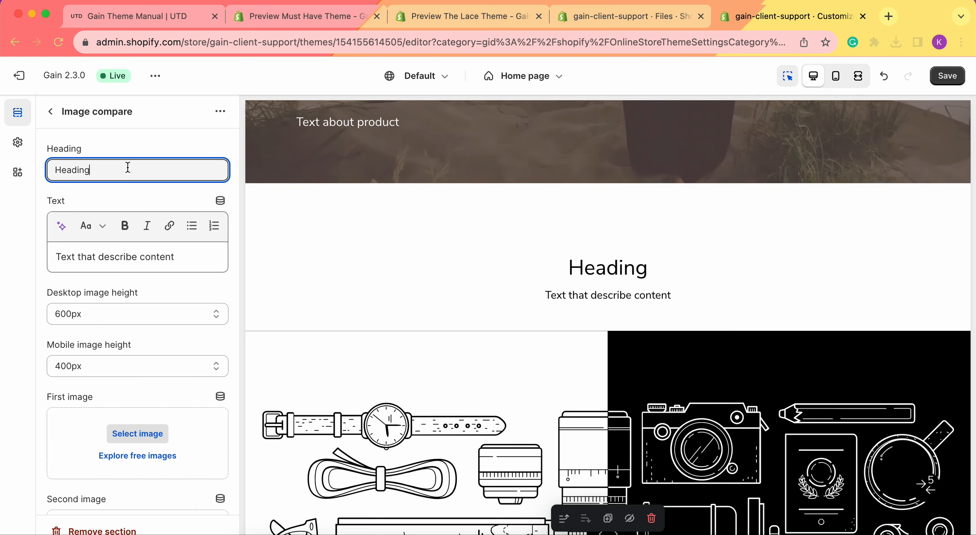
pyautogui.press('BackSpace')
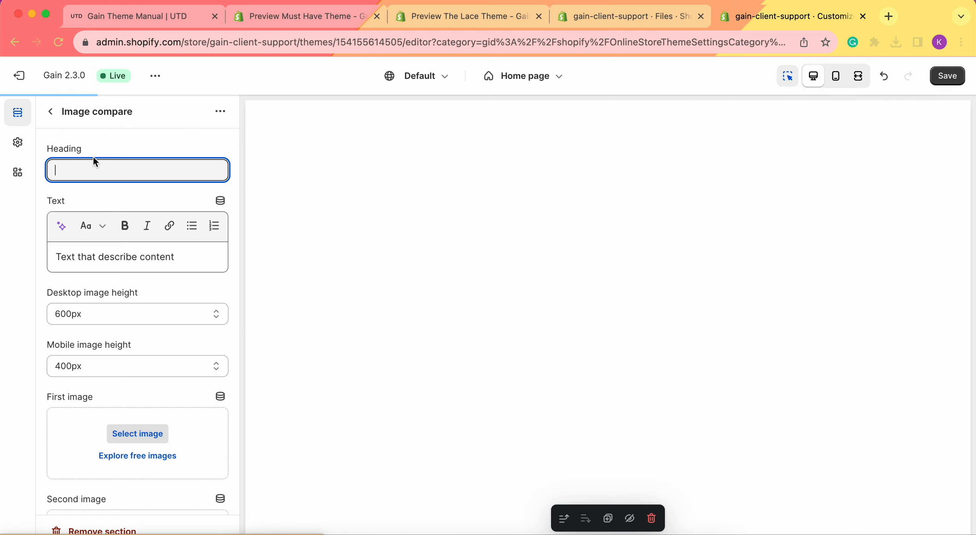
pyautogui.click(155, 255)
pyautogui.press('super+a')
pyautogui.press('BackSpace')
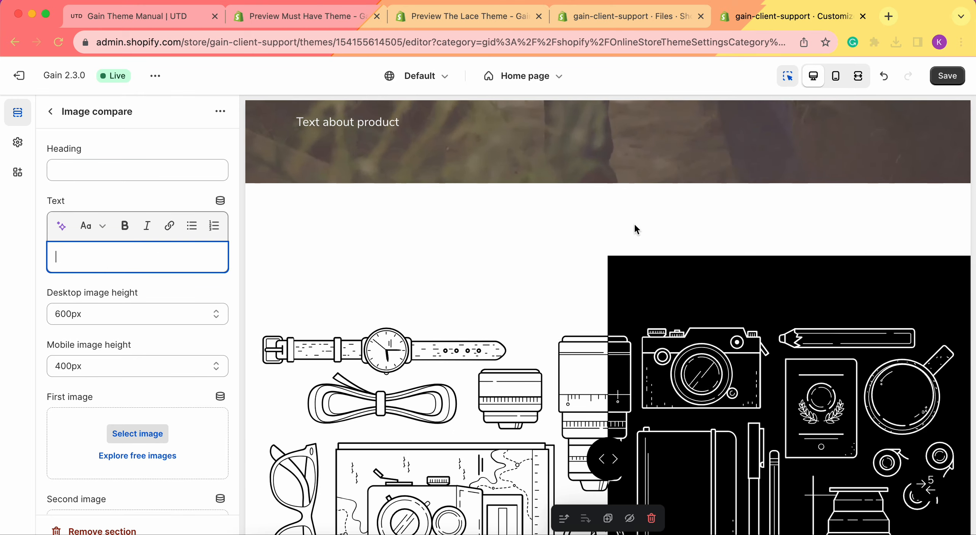
pyautogui.scroll(1, 601, 217)
pyautogui.scroll(-1, 599, 215)
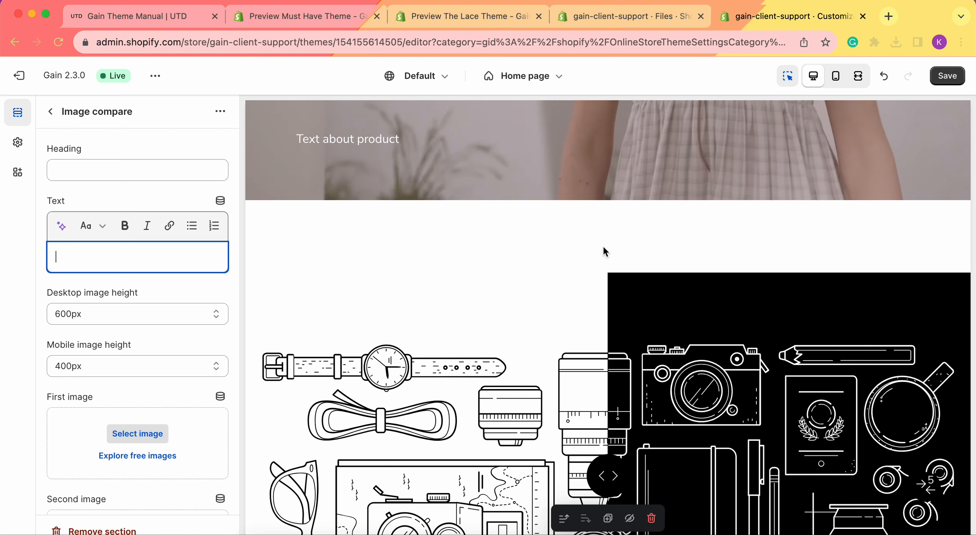
pyautogui.scroll(1, 586, 175)
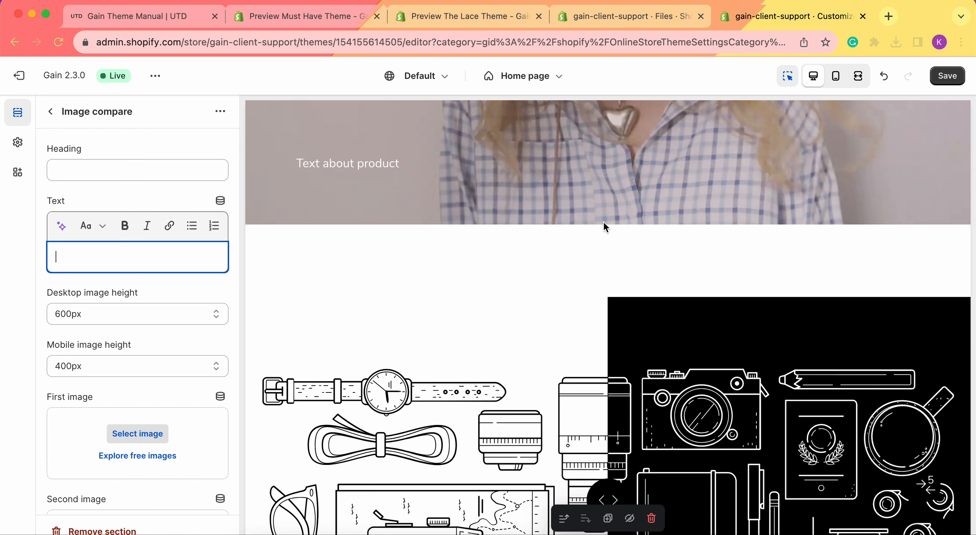
# Set the Image compare section's heading to "Image Compare".
pyautogui.click(138, 170)
pyautogui.write('Imag')
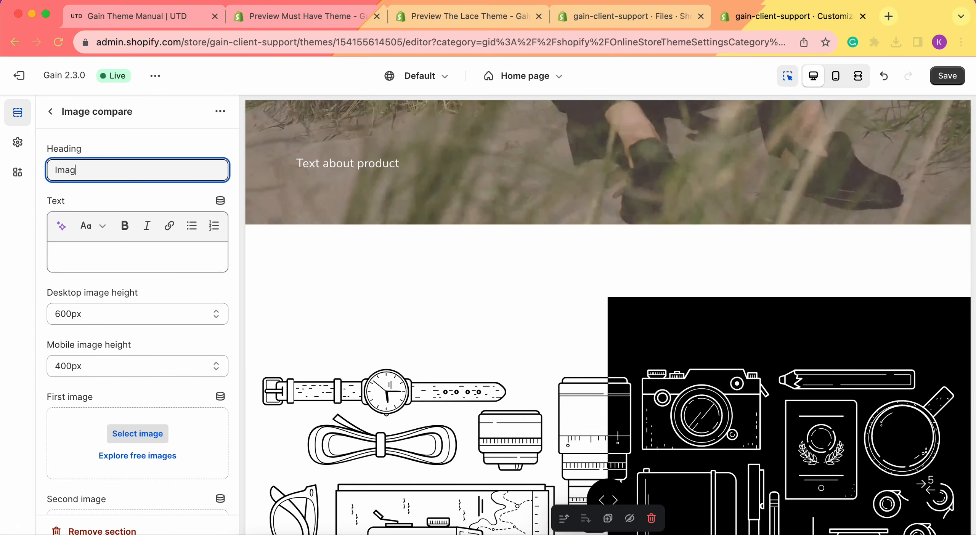
pyautogui.write('e Compar')
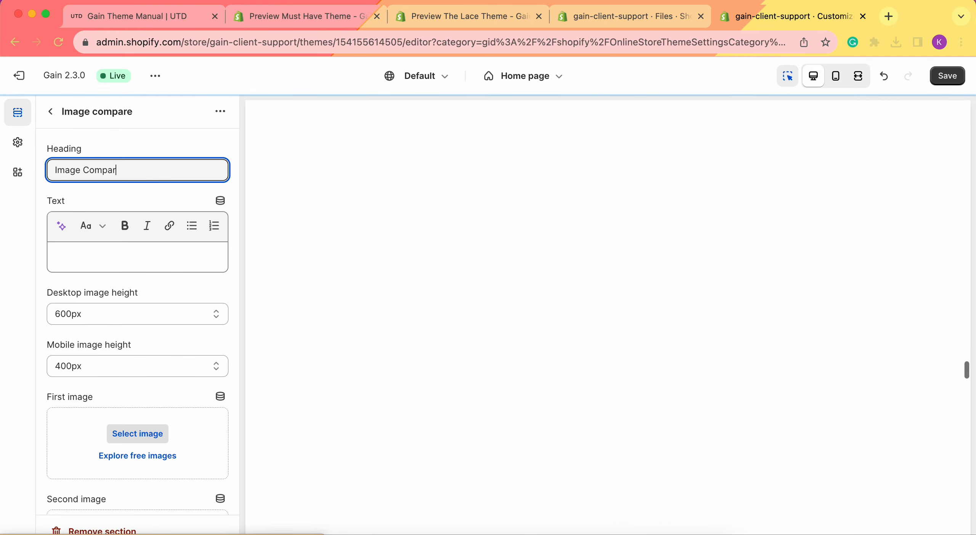
pyautogui.write('e')
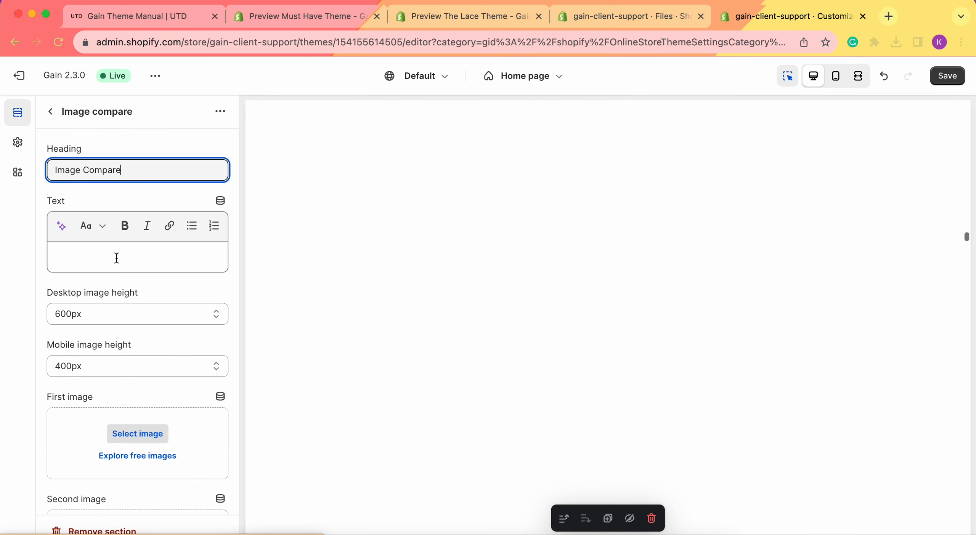
pyautogui.click(116, 263)
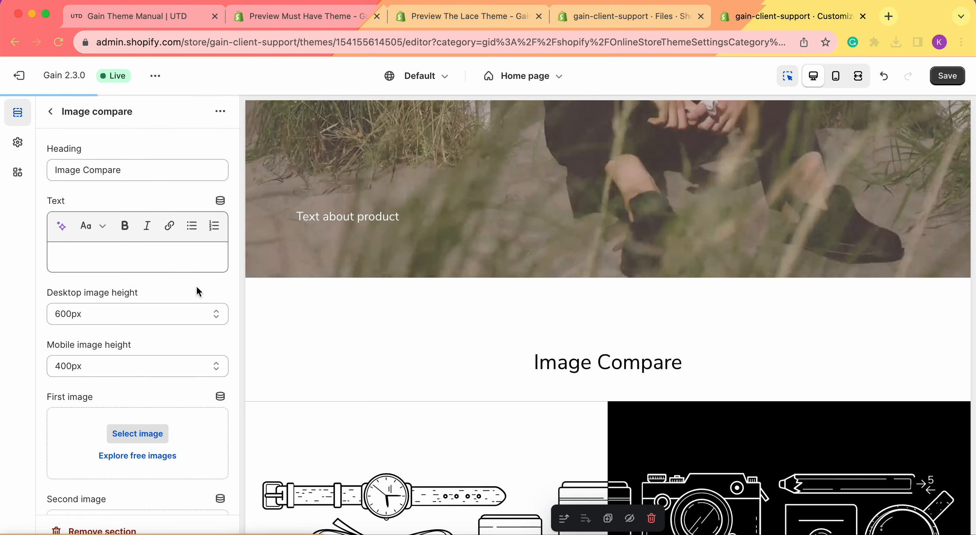
# Review the desktop image height options of the Image compare section.
pyautogui.scroll(-3, 108, 279)
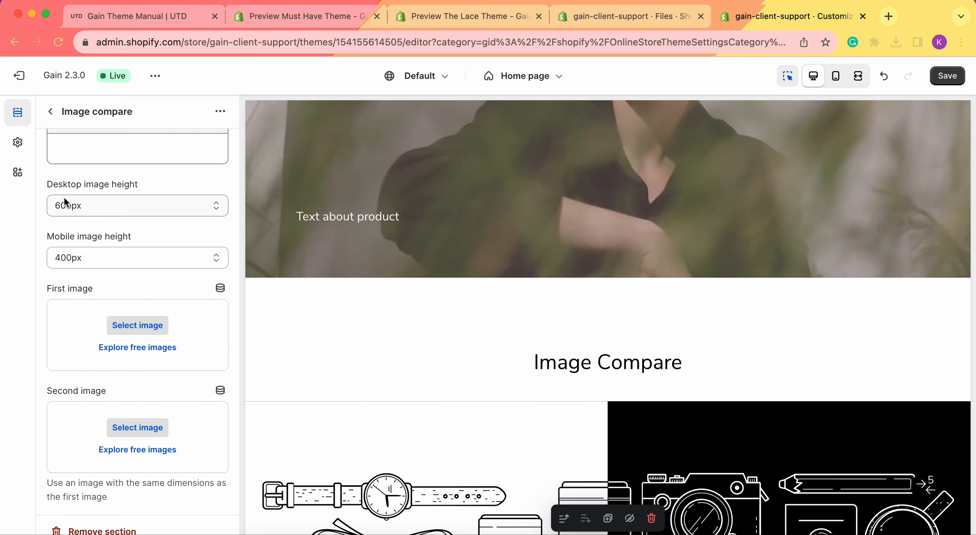
pyautogui.click(100, 205)
pyautogui.click(44, 202)
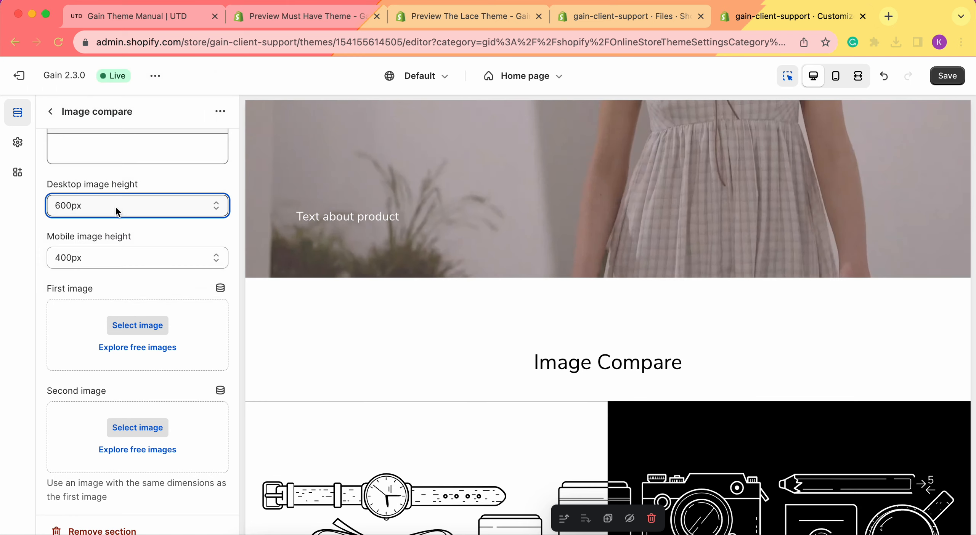
# Set the section's first image to the Screenshot_2023-08-07_at_16.12.08 PNG from the store library.
pyautogui.scroll(-3, 154, 286)
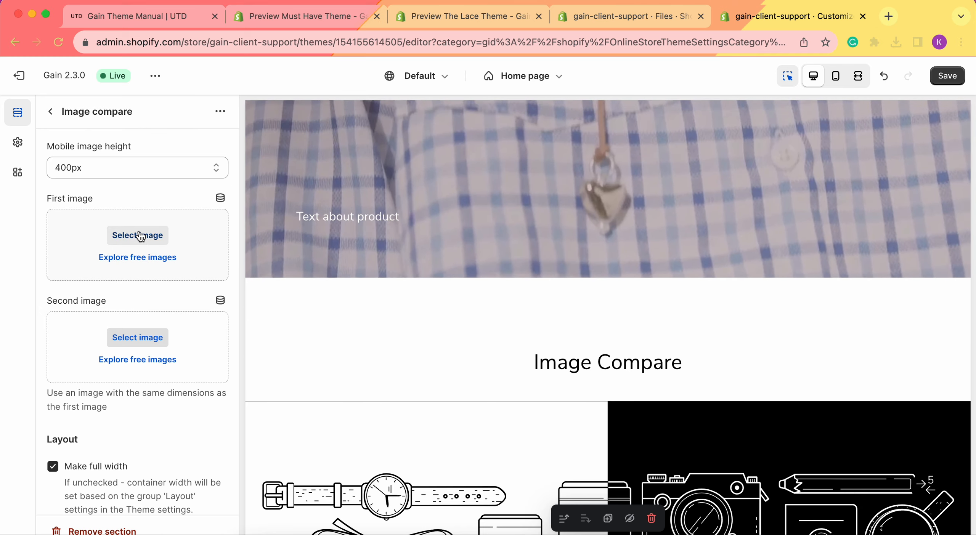
pyautogui.click(140, 236)
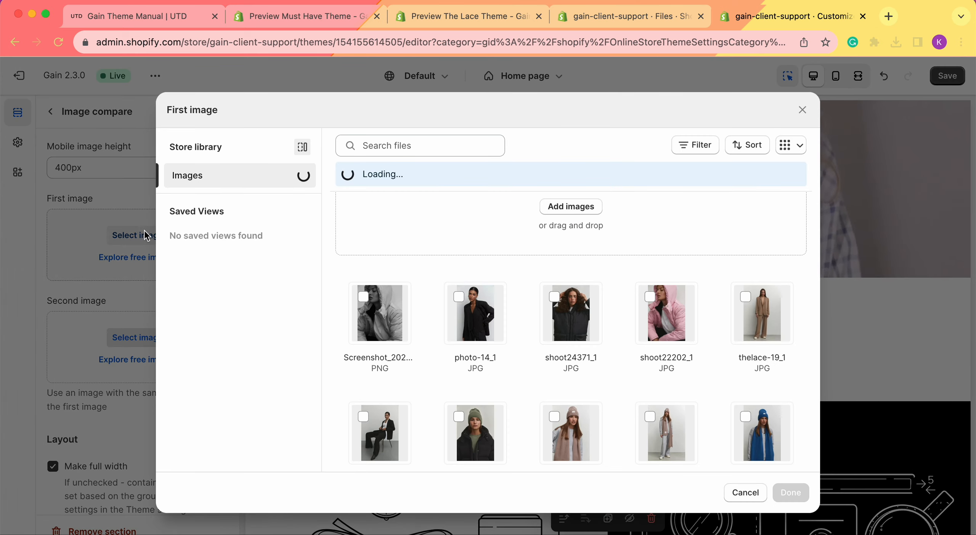
pyautogui.click(364, 299)
pyautogui.click(790, 493)
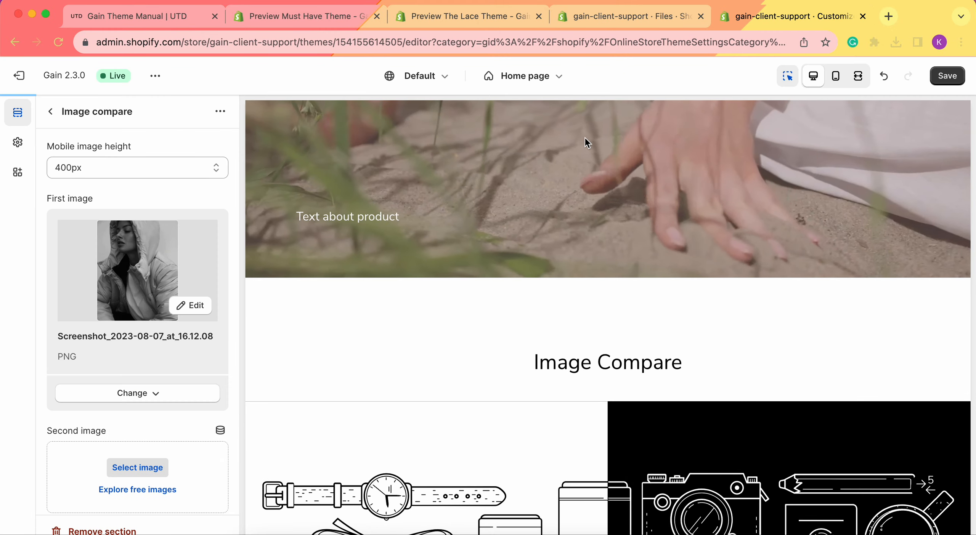
pyautogui.click(495, 16)
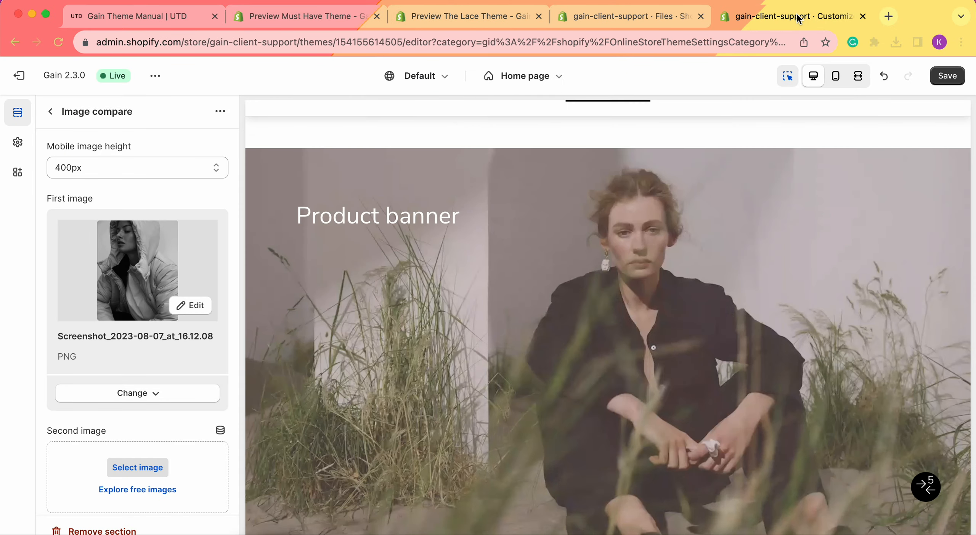
pyautogui.click(795, 16)
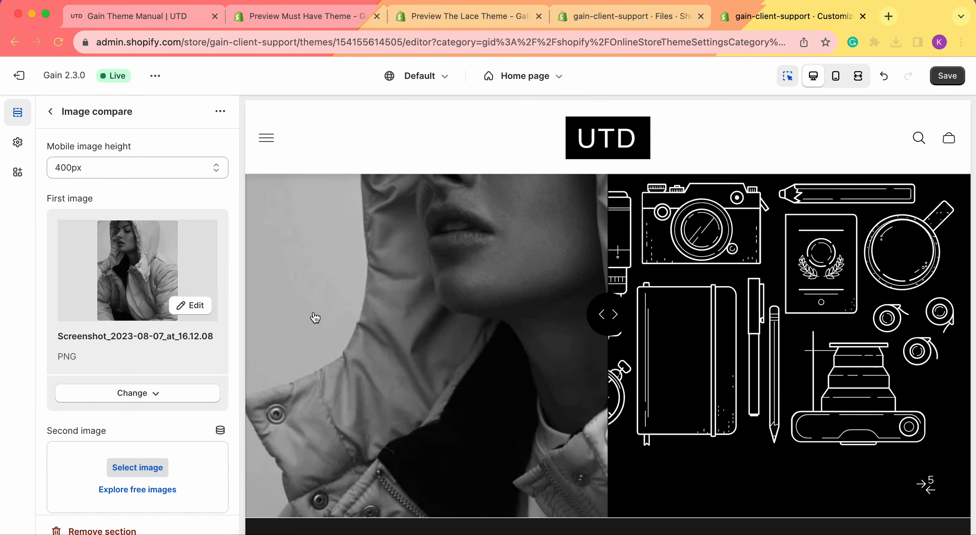
# Set the Image compare section's second image to the shoot22202_1 JPG from the store library and view it in the preview.
pyautogui.scroll(-5, 168, 294)
pyautogui.click(138, 281)
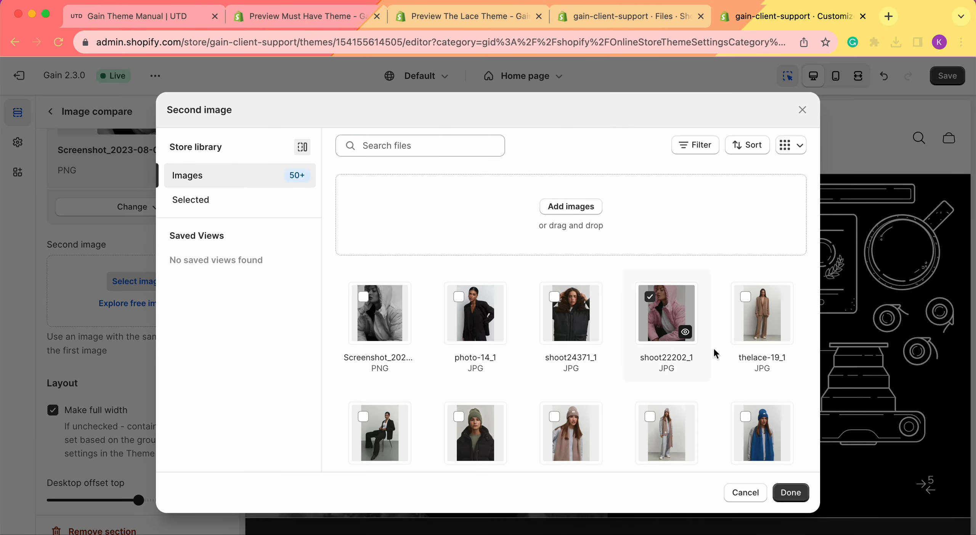
pyautogui.click(790, 492)
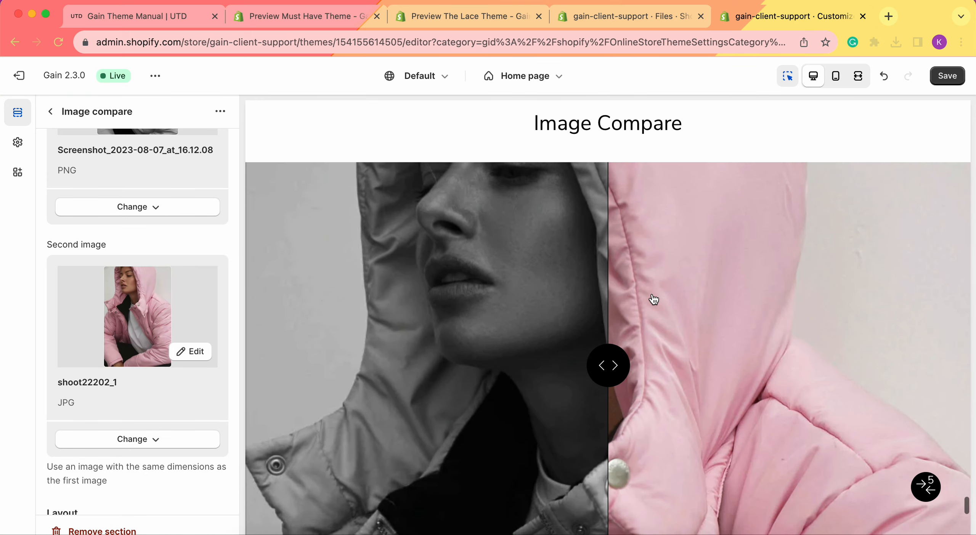
pyautogui.scroll(4, 137, 324)
pyautogui.scroll(-1, 378, 383)
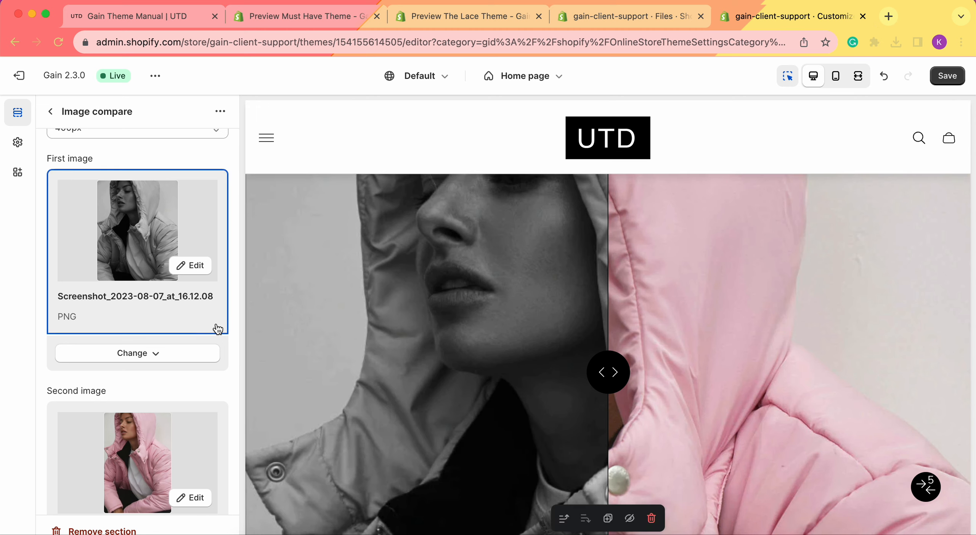
# Add a focal point on the model's face in the second image, shoot22202_1, and save the image.
pyautogui.scroll(-3, 431, 329)
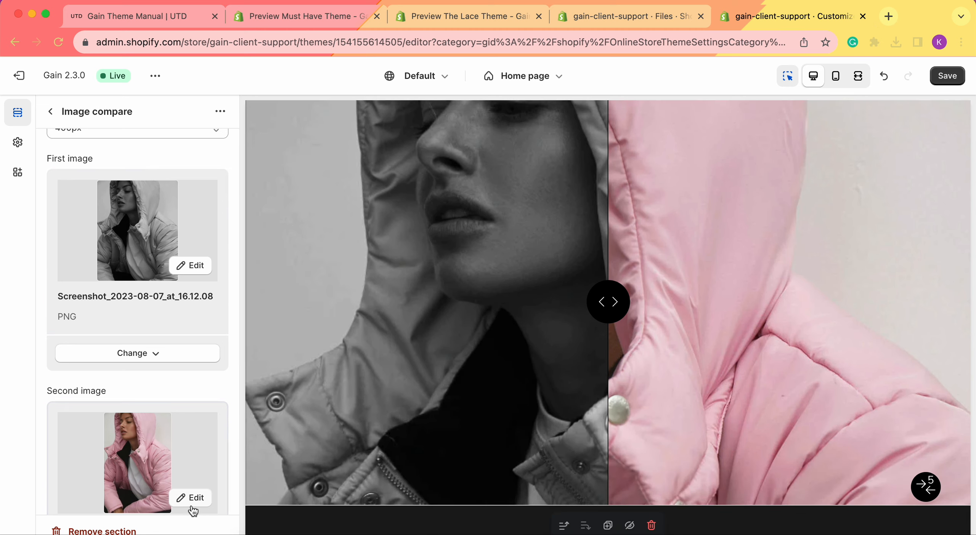
pyautogui.click(195, 498)
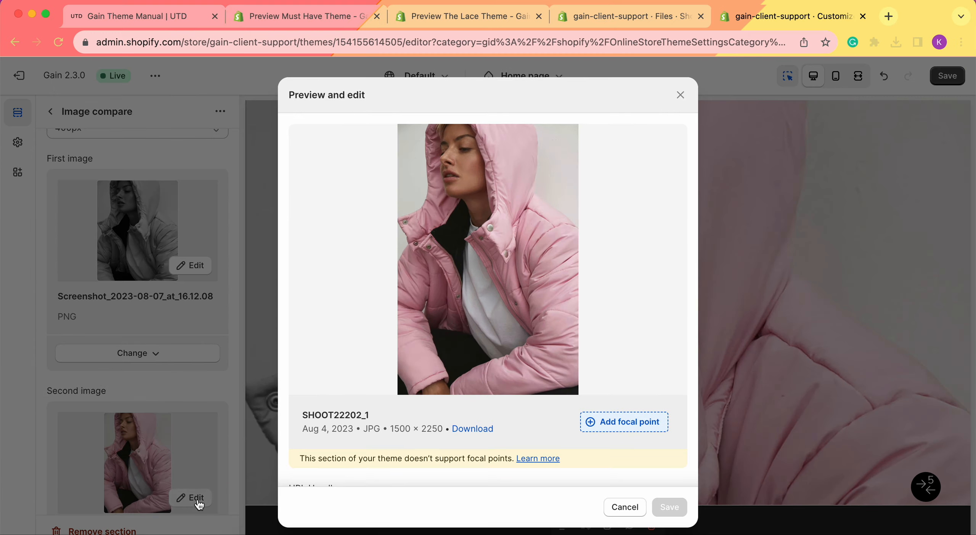
pyautogui.click(450, 168)
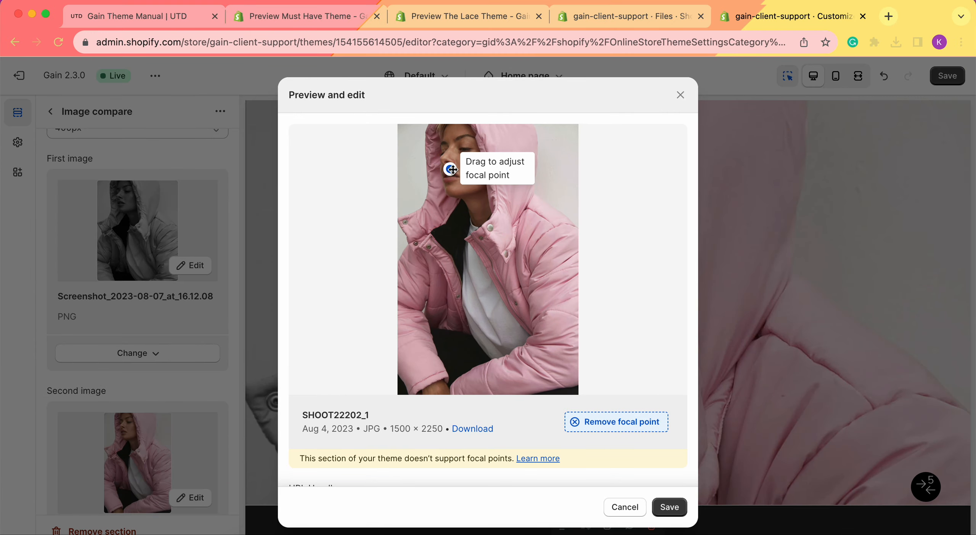
pyautogui.click(669, 507)
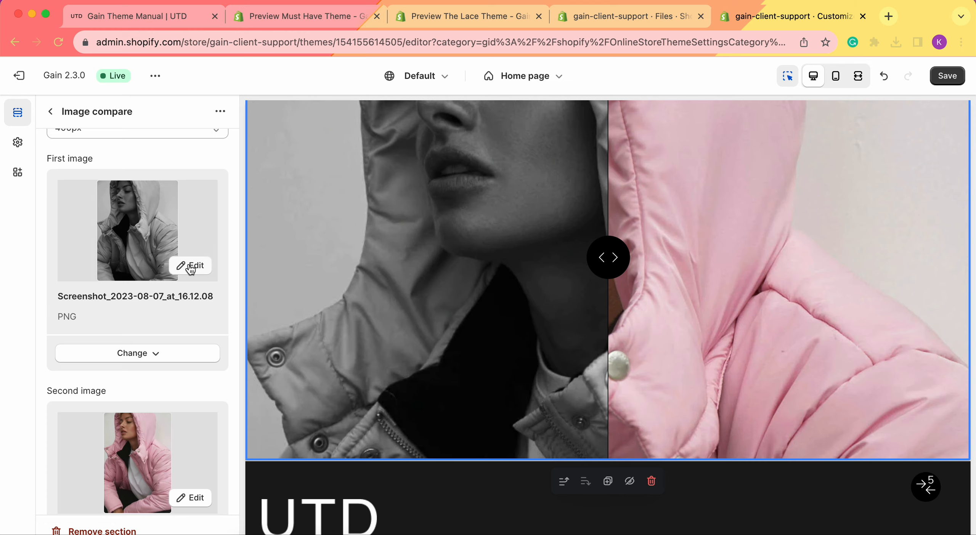
# Inspect the first image's focal point in its edit dialog, close the dialog and look at the comparison preview.
pyautogui.click(190, 267)
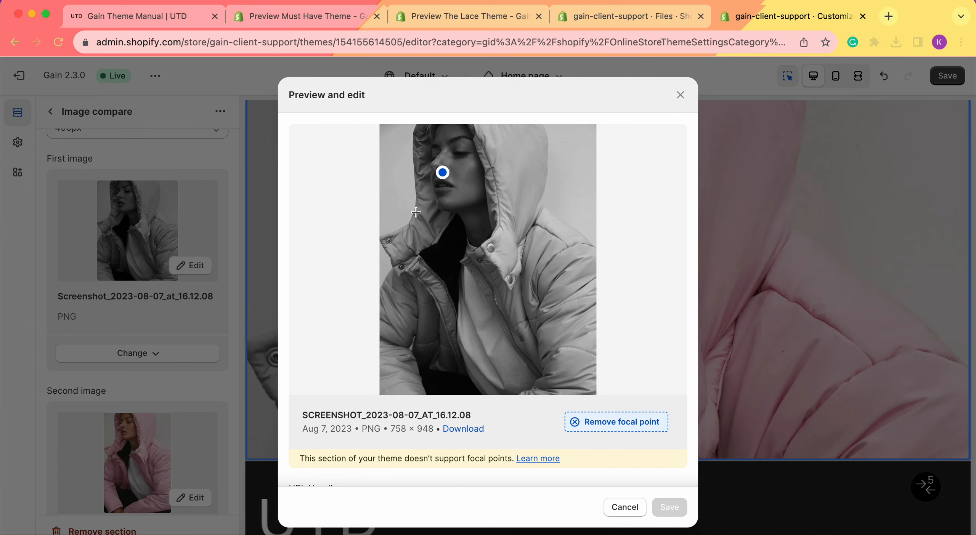
pyautogui.click(680, 95)
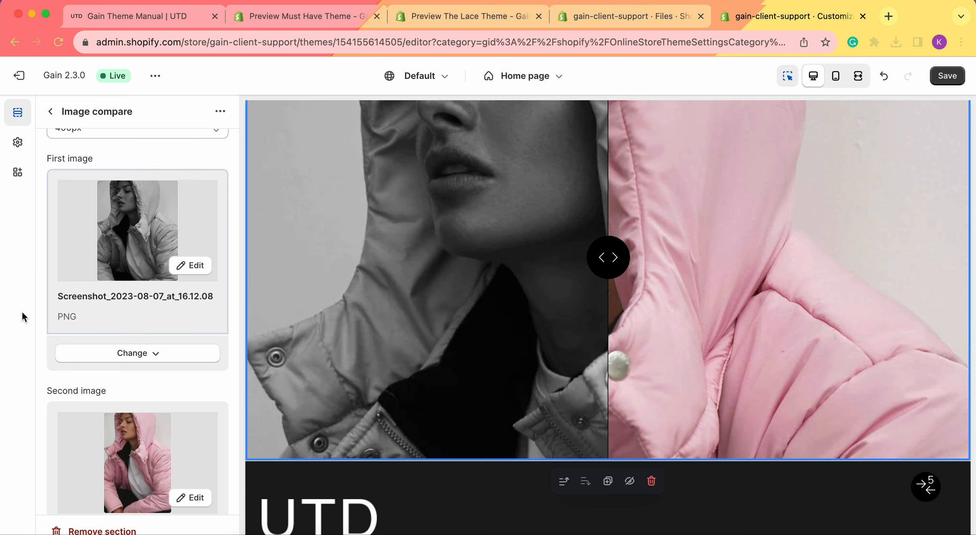
pyautogui.scroll(3, 498, 244)
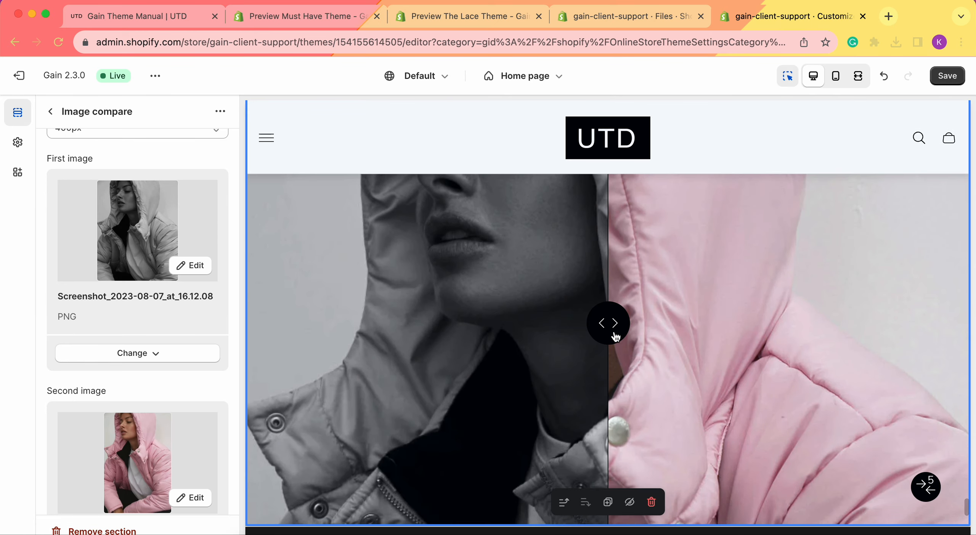
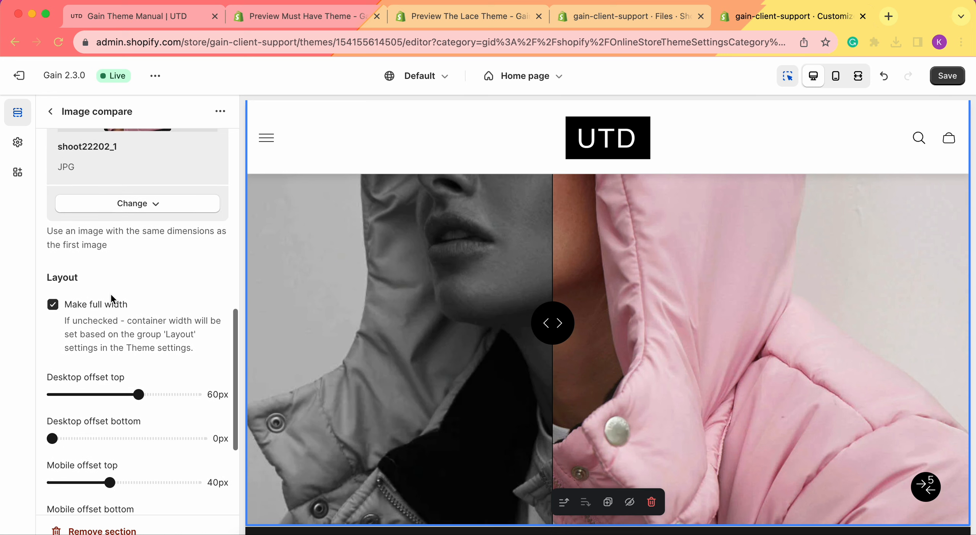
# Try a desktop top offset of 0px for the Image compare section and set it to 45px.
pyautogui.scroll(5, 529, 297)
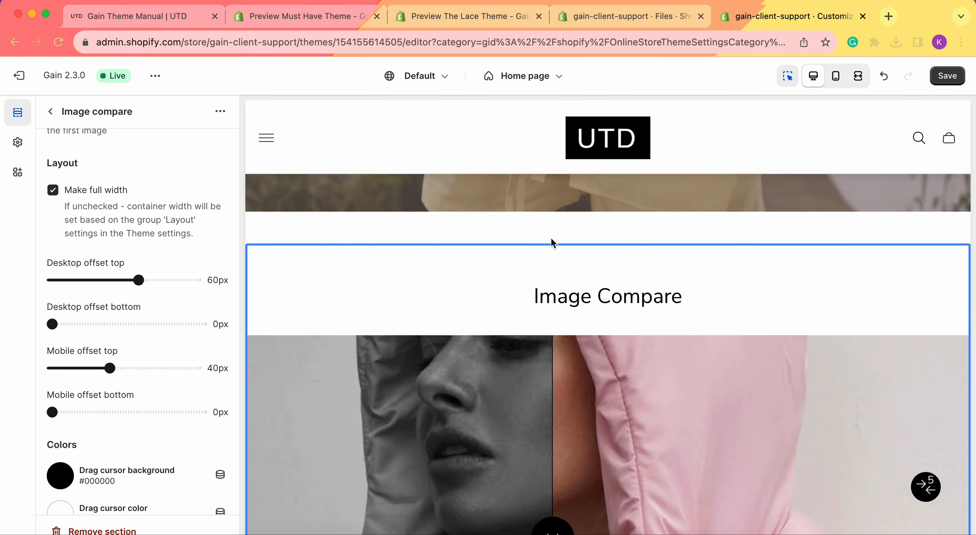
pyautogui.scroll(-1, 156, 281)
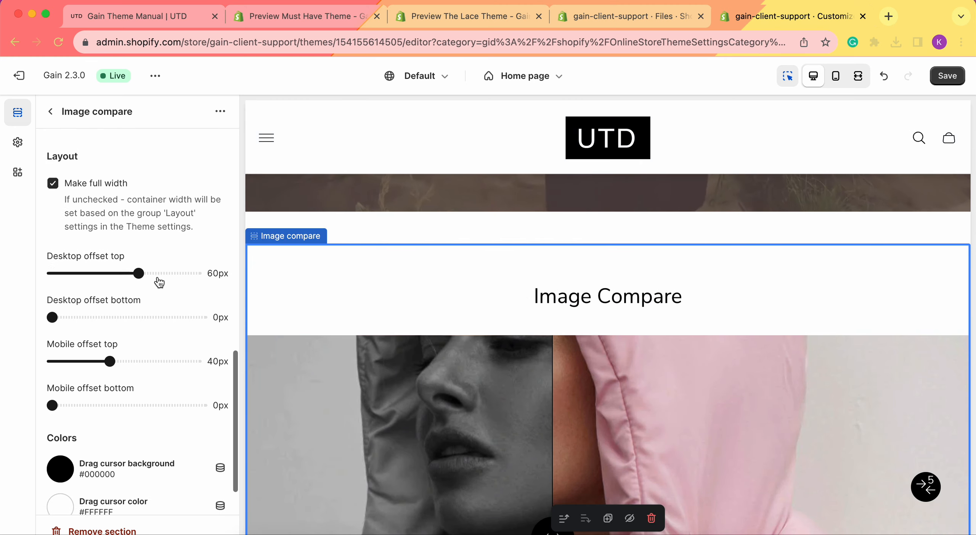
pyautogui.moveTo(139, 272); pyautogui.dragTo(49, 272)
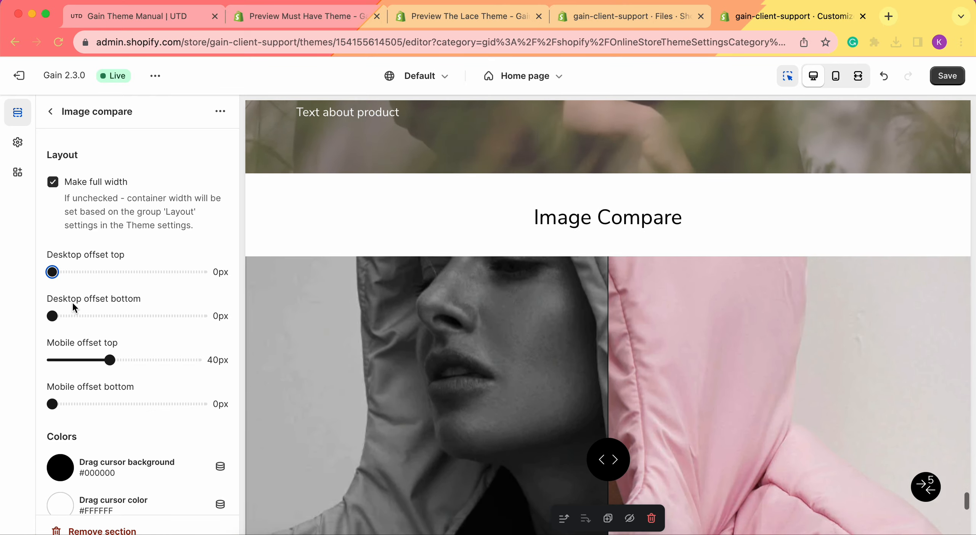
pyautogui.moveTo(52, 272); pyautogui.dragTo(117, 272)
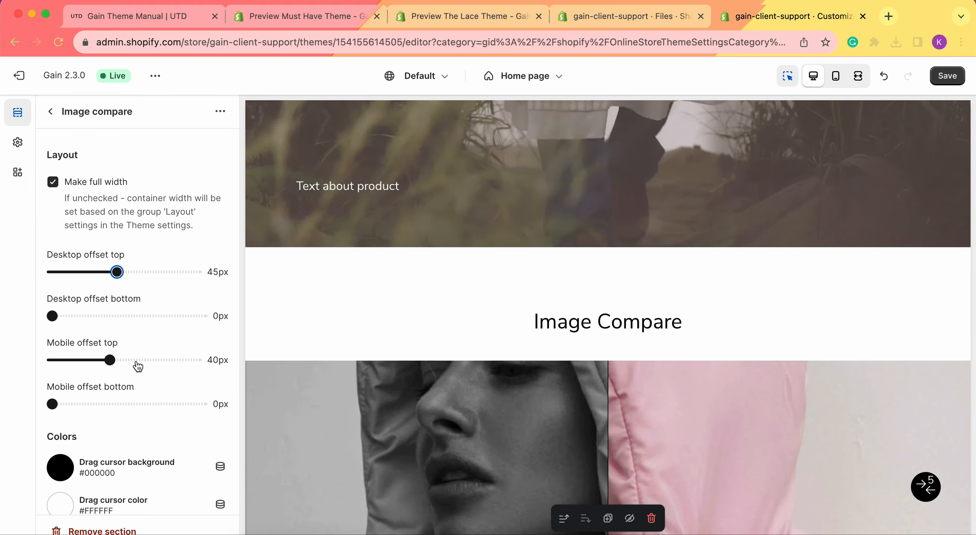
# Inspect the section's color settings and the color picker for the drag cursor background.
pyautogui.scroll(-2, 138, 366)
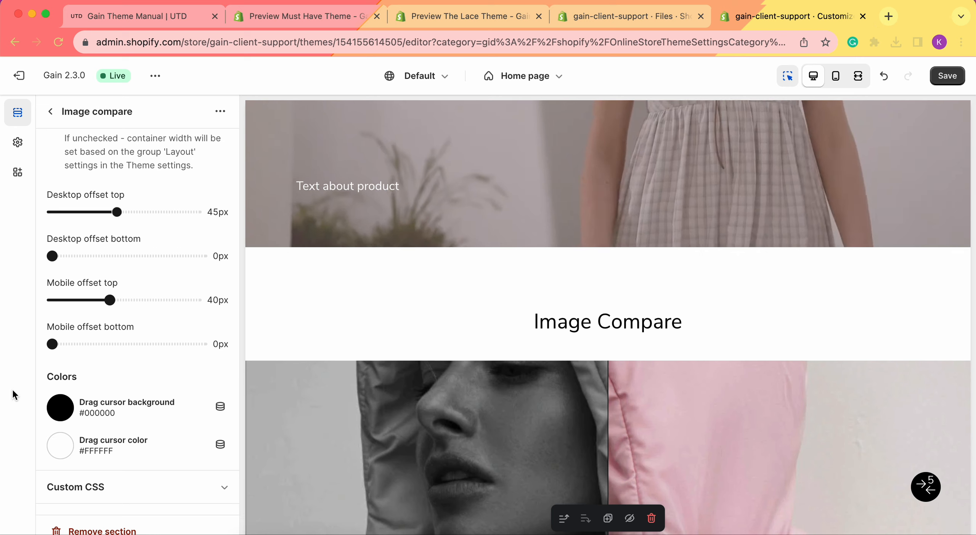
pyautogui.scroll(-4, 380, 410)
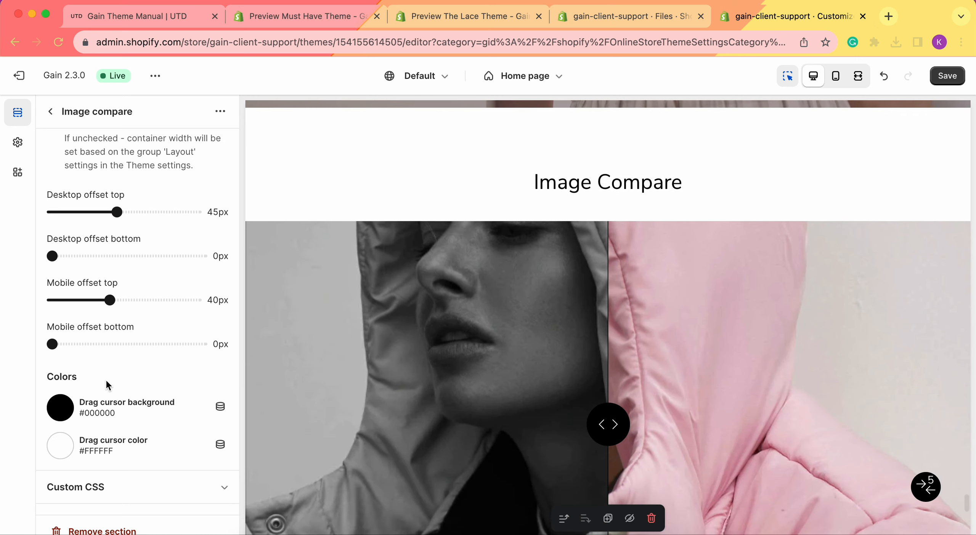
pyautogui.scroll(-2, 403, 431)
pyautogui.scroll(-1, 639, 322)
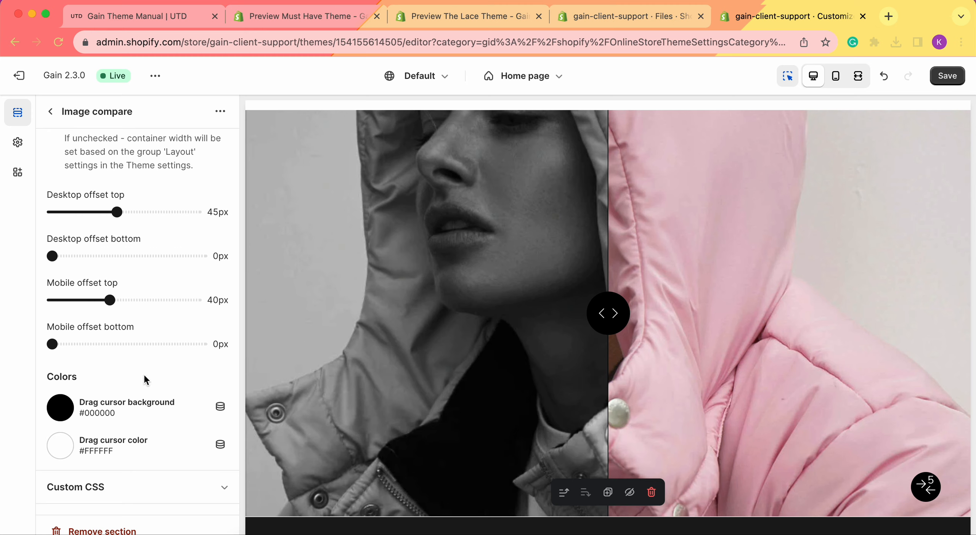
pyautogui.click(61, 410)
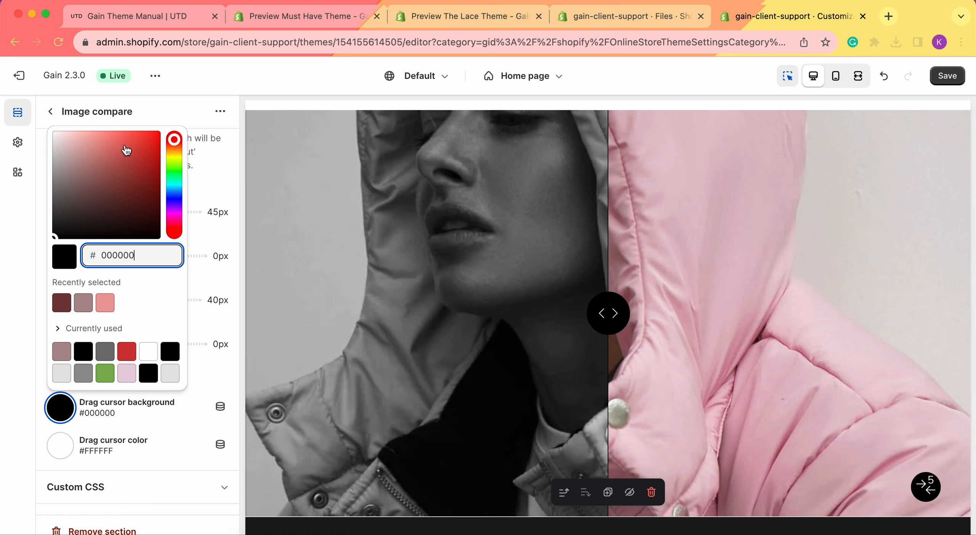
pyautogui.click(29, 375)
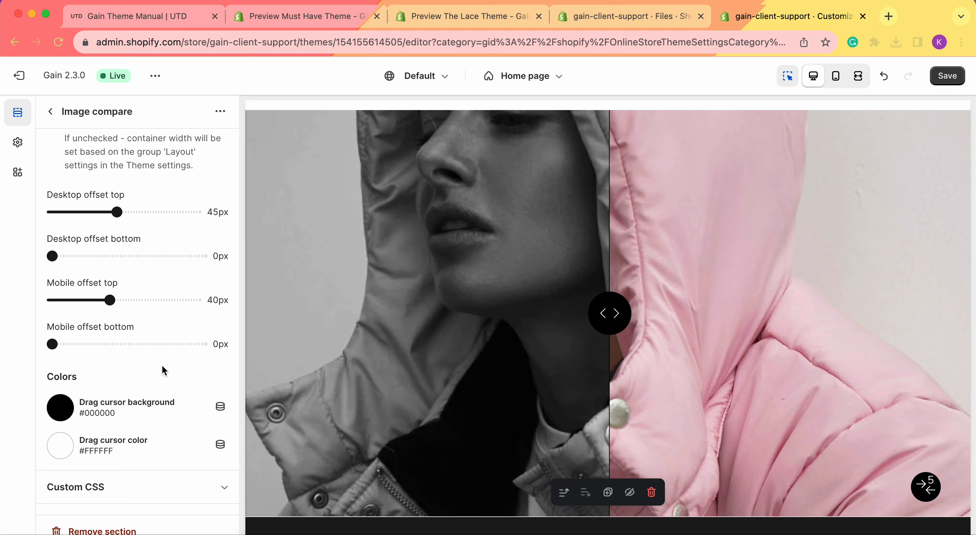
# Try desktop image heights of 200px, 800px and Fullsize for the Image compare section, and return it to 600px.
pyautogui.scroll(15, 162, 364)
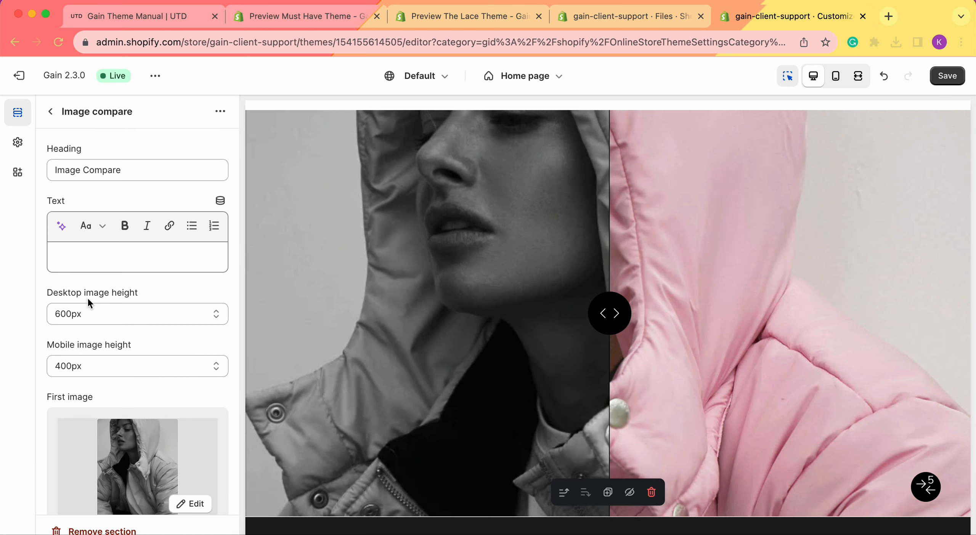
pyautogui.scroll(3, 506, 332)
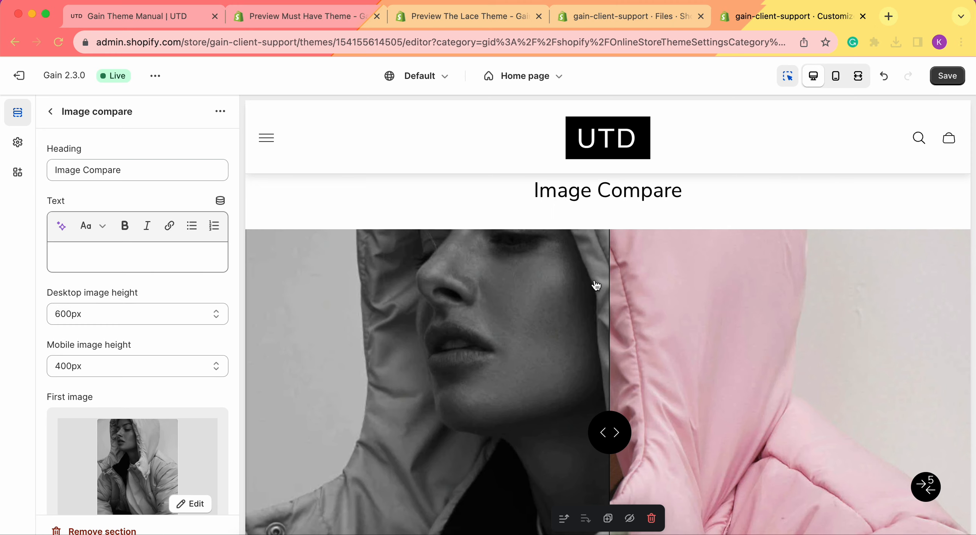
pyautogui.scroll(-2, 473, 341)
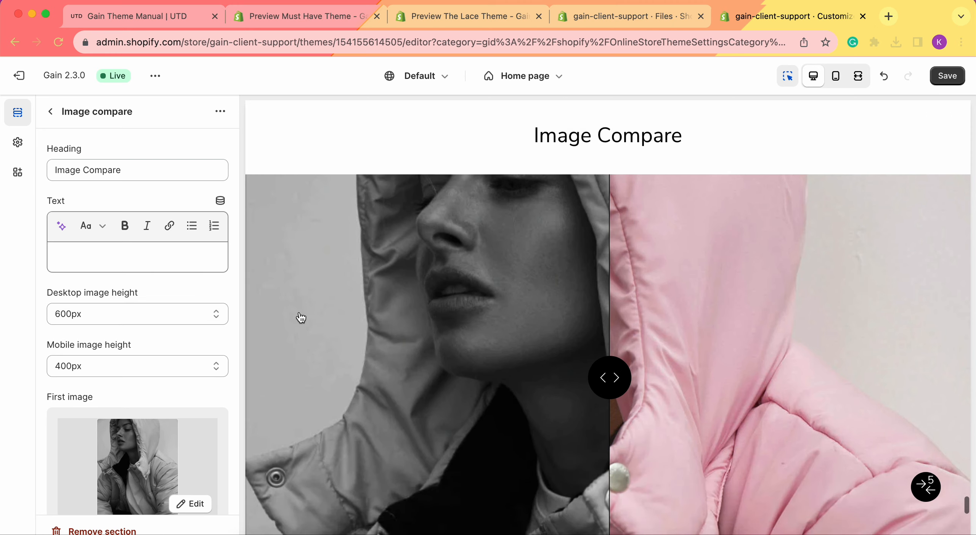
pyautogui.click(142, 310)
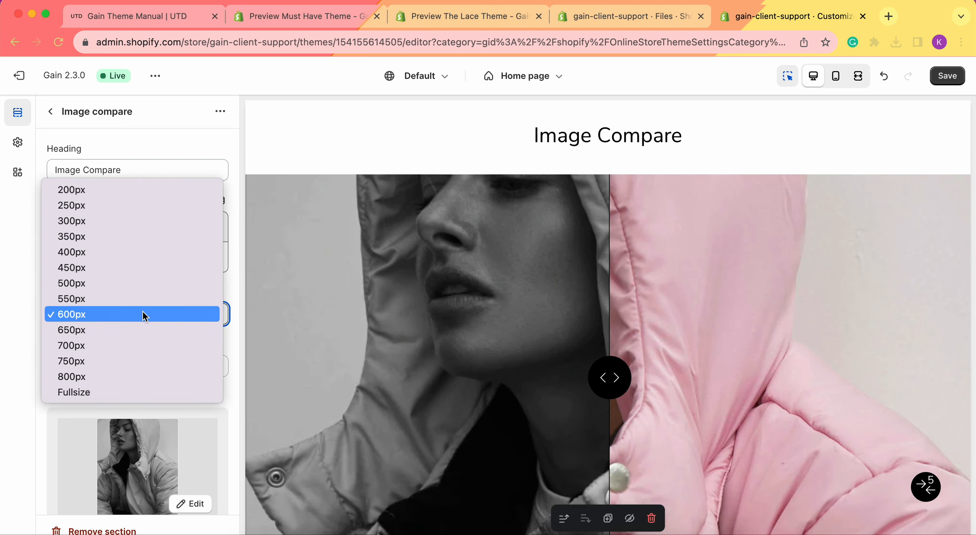
pyautogui.click(109, 191)
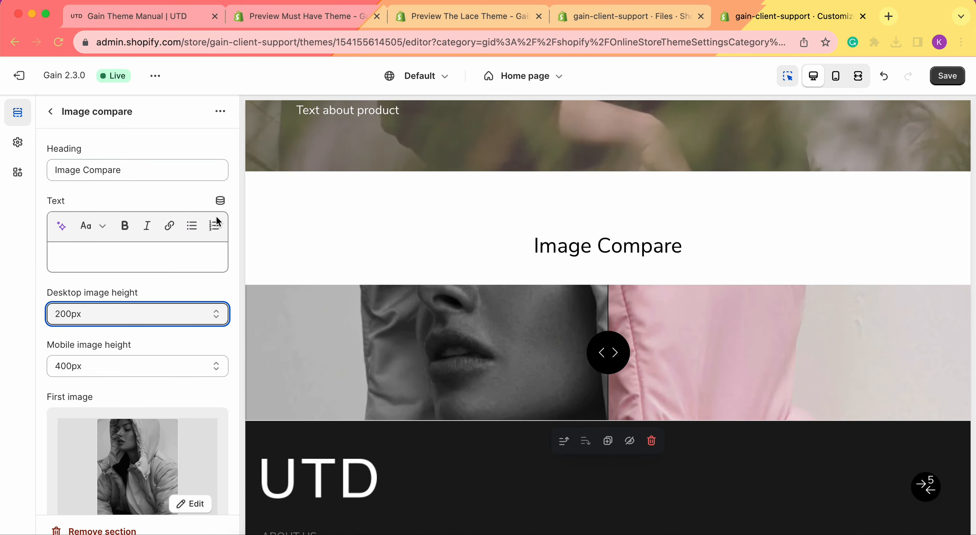
pyautogui.click(131, 319)
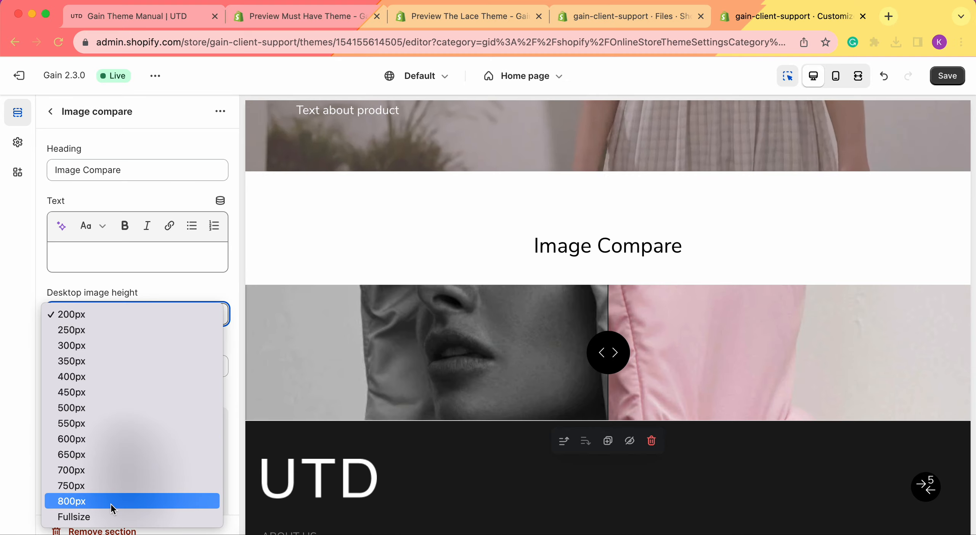
pyautogui.click(110, 503)
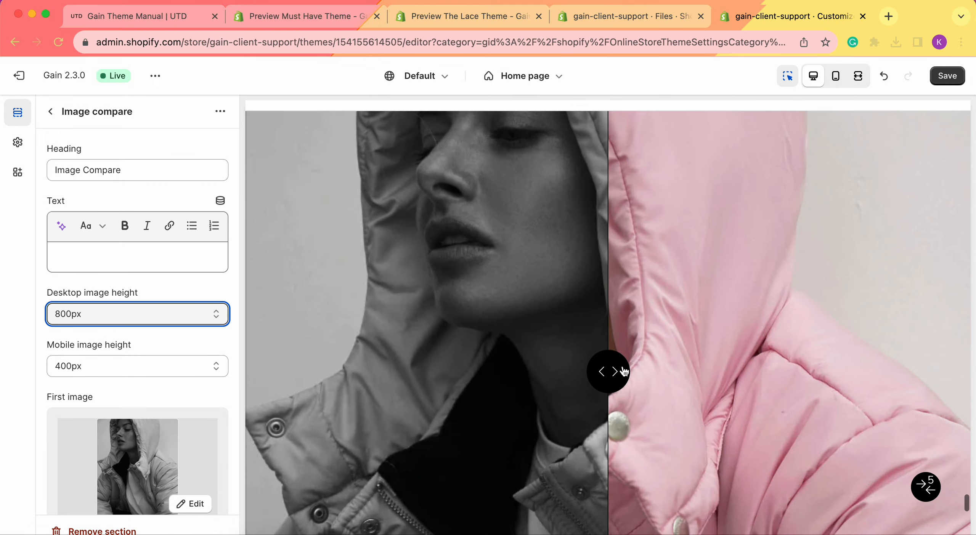
pyautogui.click(103, 322)
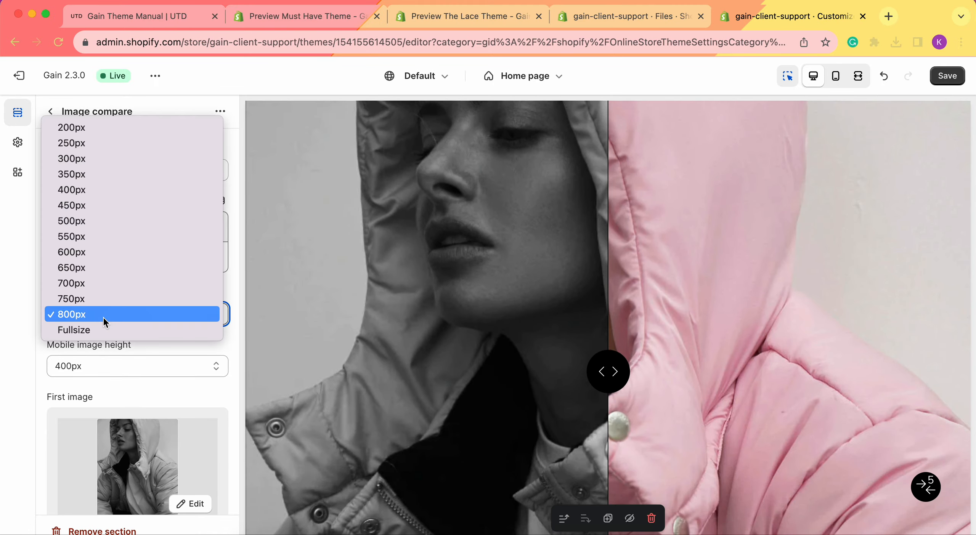
pyautogui.click(89, 330)
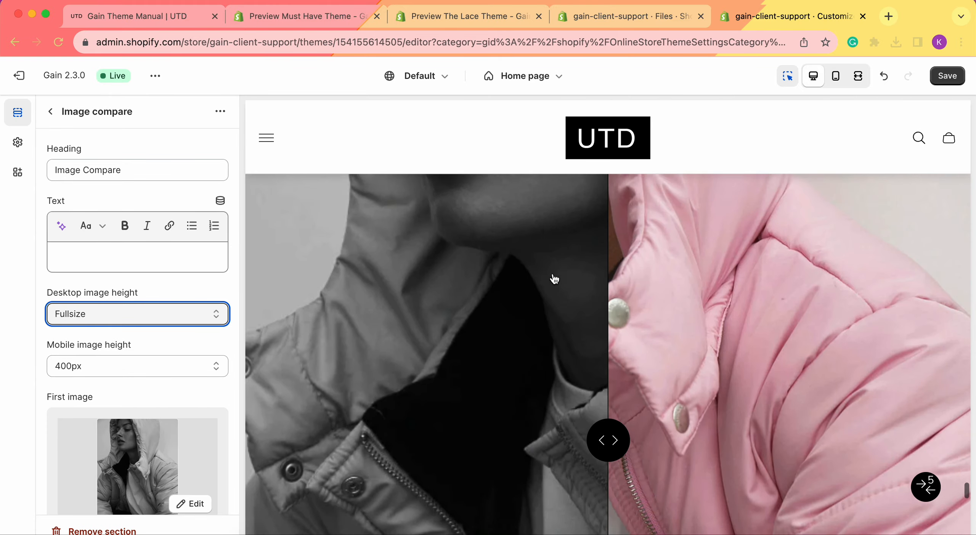
pyautogui.click(168, 314)
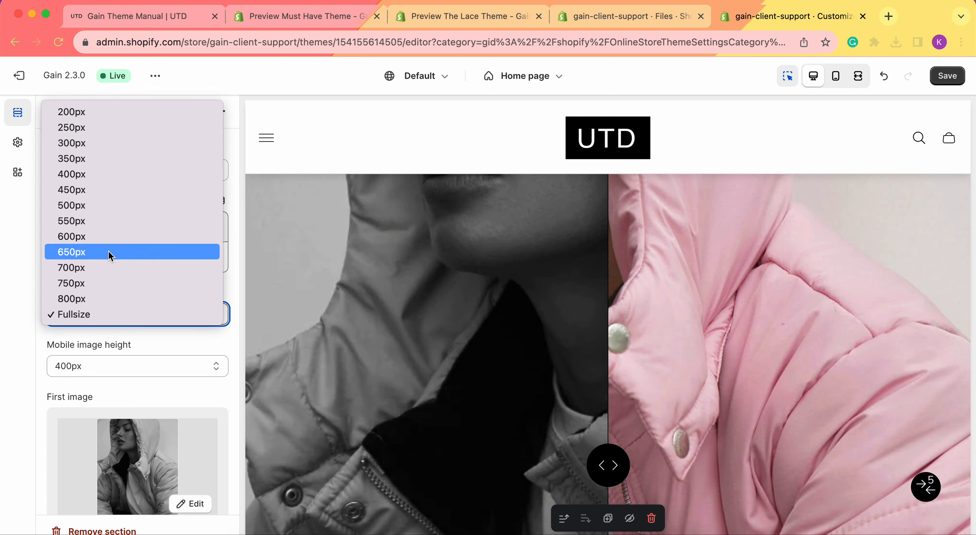
pyautogui.click(107, 238)
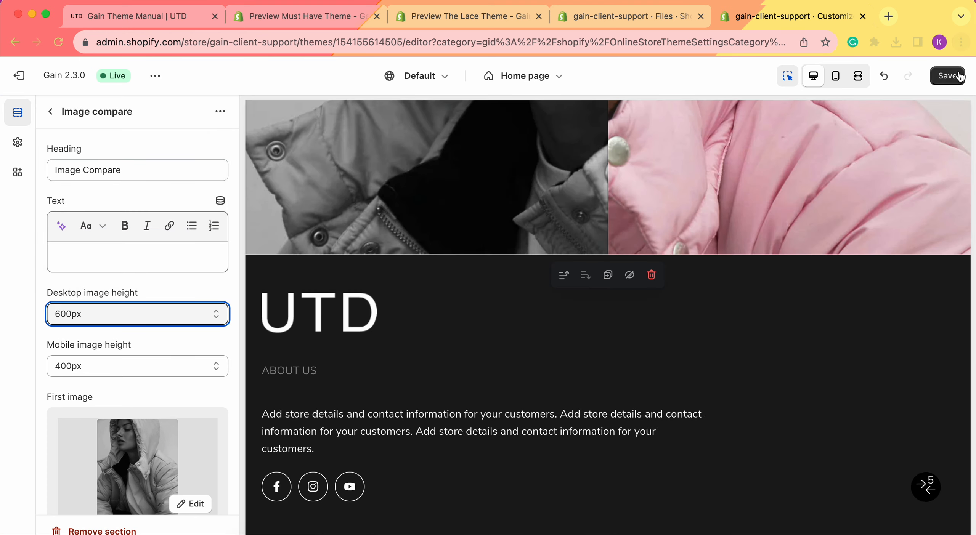
# Save the theme changes and view the Image compare section near the end of the live store's home page.
pyautogui.click(959, 77)
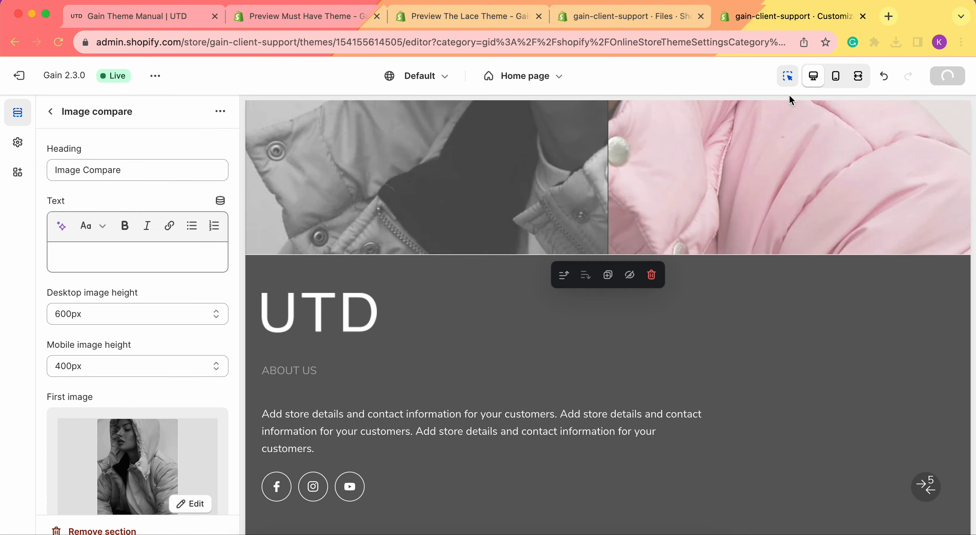
pyautogui.click(157, 76)
pyautogui.click(80, 208)
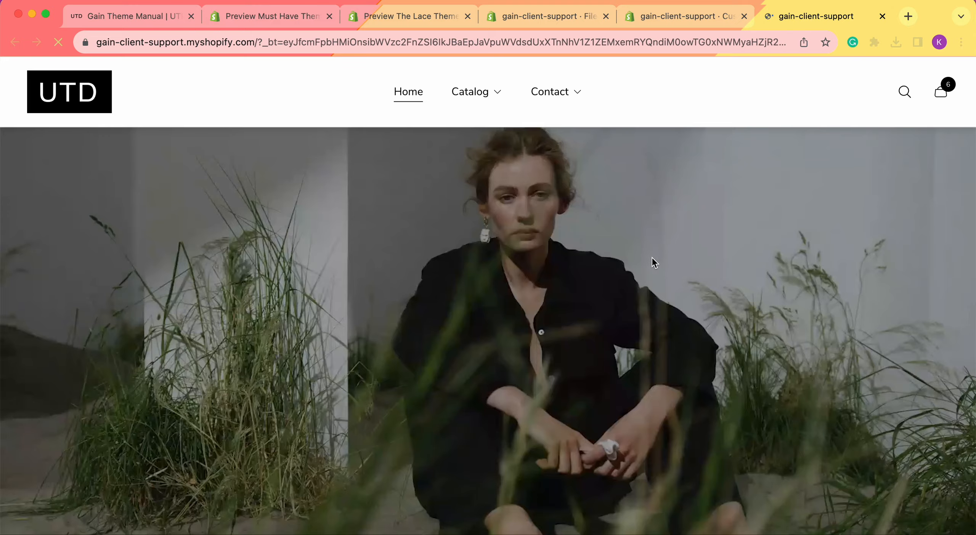
pyautogui.scroll(-15, 588, 377)
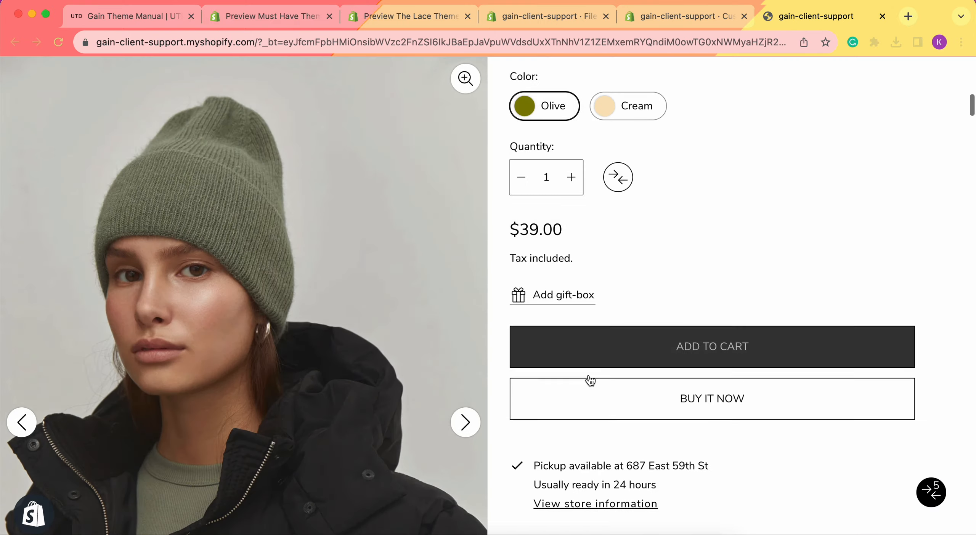
pyautogui.scroll(-20, 590, 380)
pyautogui.scroll(-20, 590, 381)
pyautogui.scroll(-20, 590, 380)
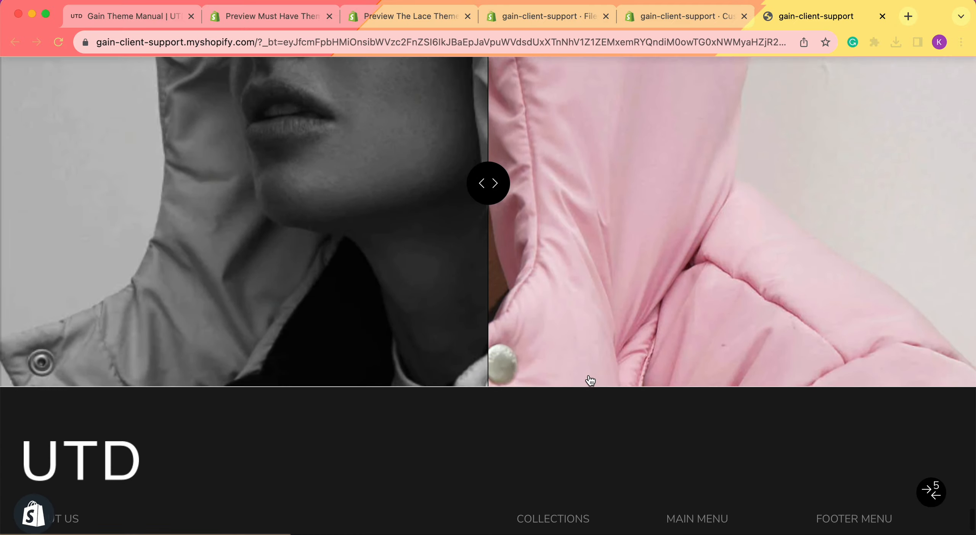
# Test the Image Compare slider on the live store by moving the divider between the grey and pink jacket images.
pyautogui.scroll(5, 587, 379)
pyautogui.scroll(-4, 587, 379)
pyautogui.scroll(1, 474, 252)
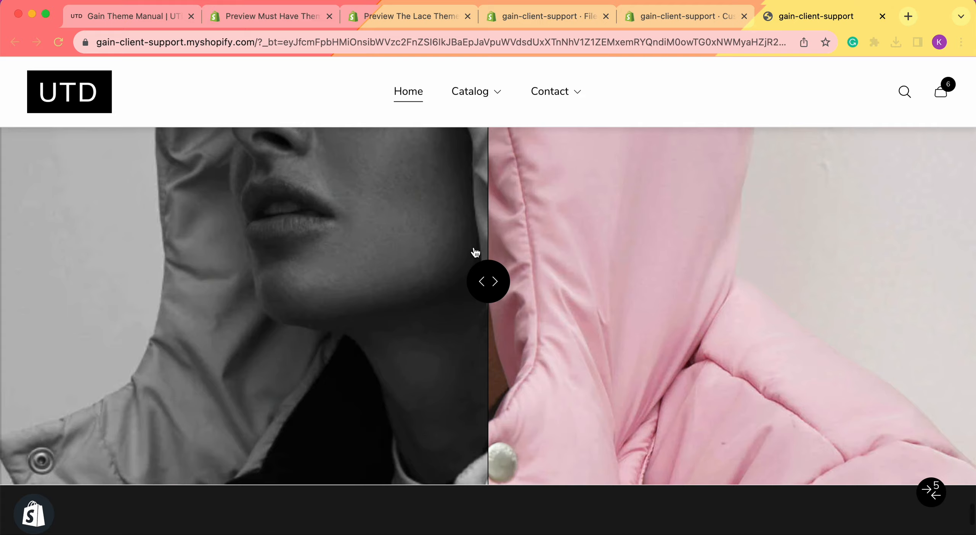
pyautogui.moveTo(491, 284); pyautogui.dragTo(514, 359)
pyautogui.scroll(2, 516, 359)
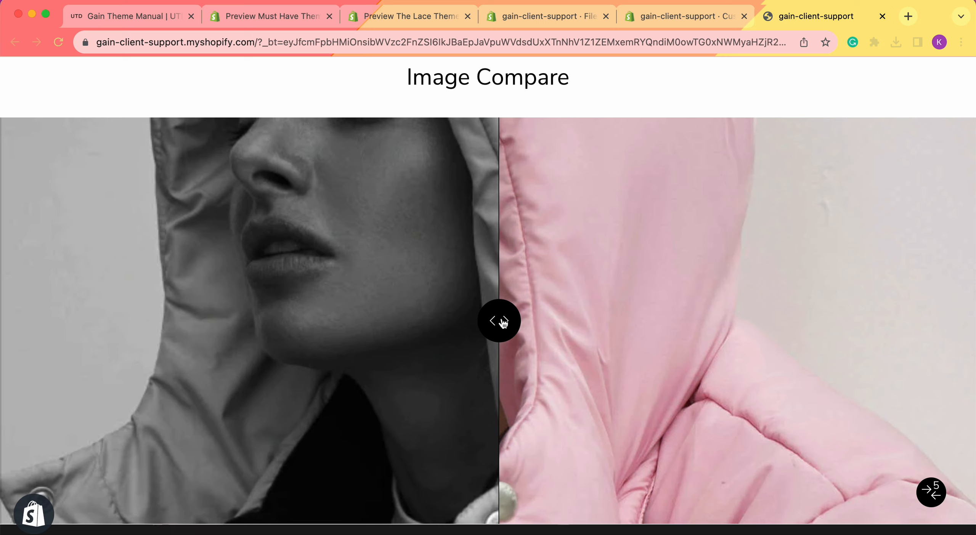
pyautogui.moveTo(503, 323); pyautogui.dragTo(632, 341)
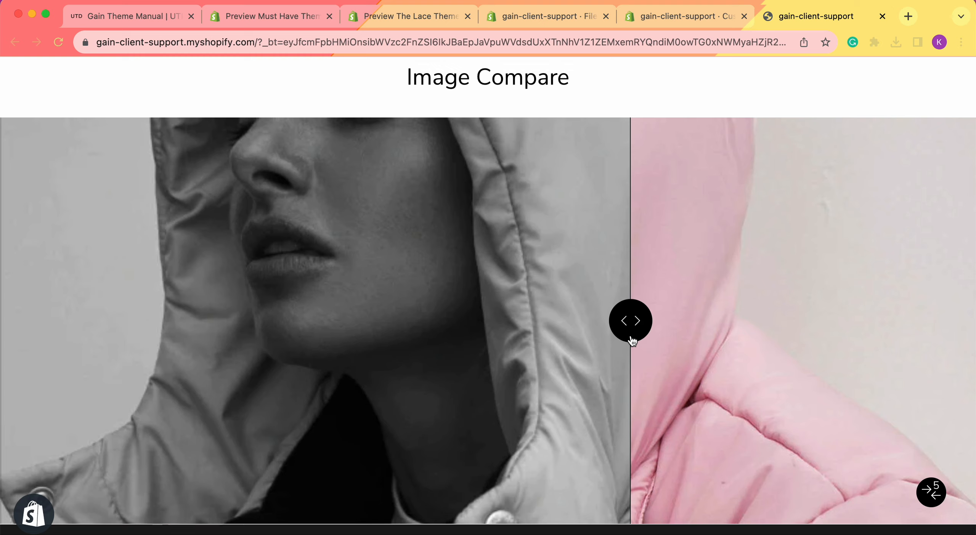
pyautogui.moveTo(633, 330)
pyautogui.mouseDown()
pyautogui.moveTo(361, 330)
pyautogui.moveTo(638, 320)
pyautogui.mouseUp()
# Return to the theme editor, add a second Image compare section at the end of the home page template and open its settings.
pyautogui.click(677, 16)
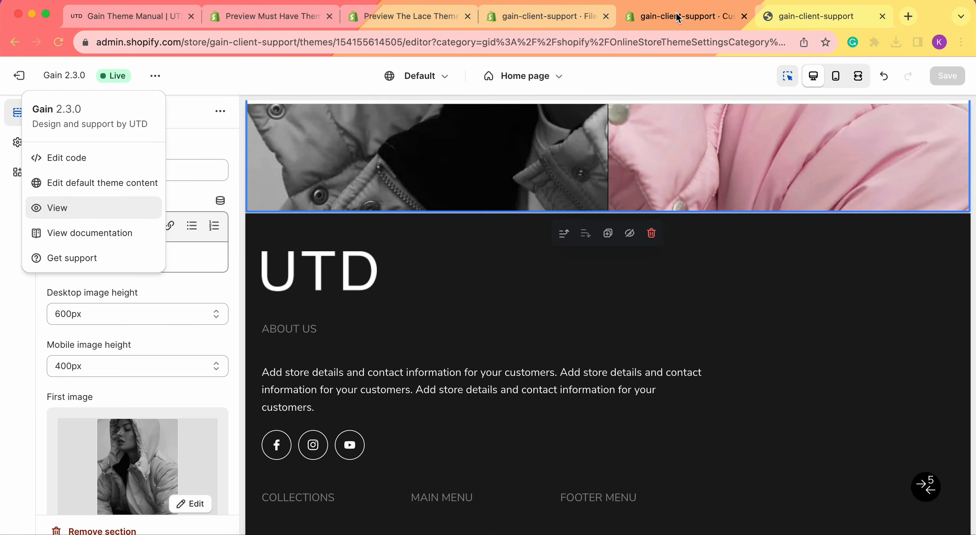
pyautogui.click(128, 341)
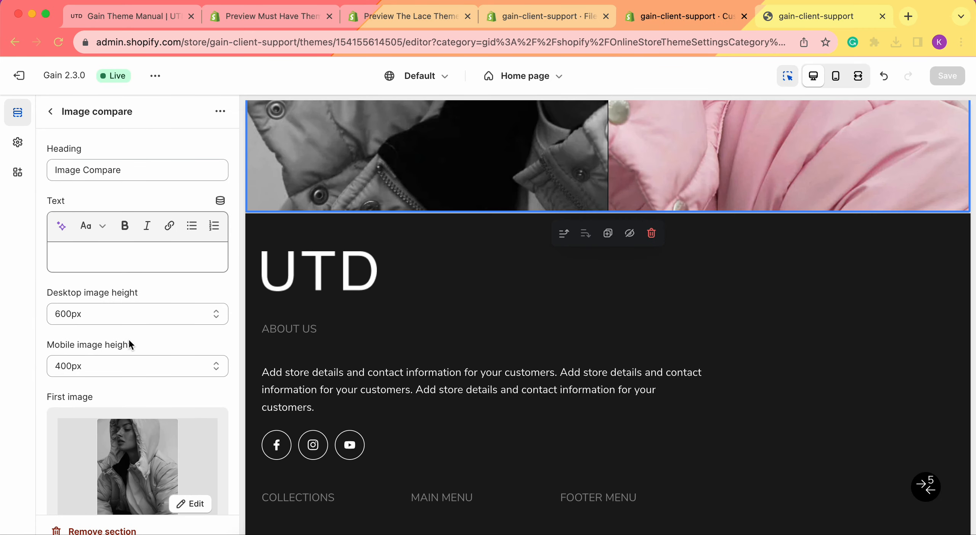
pyautogui.click(57, 116)
pyautogui.scroll(-15, 72, 311)
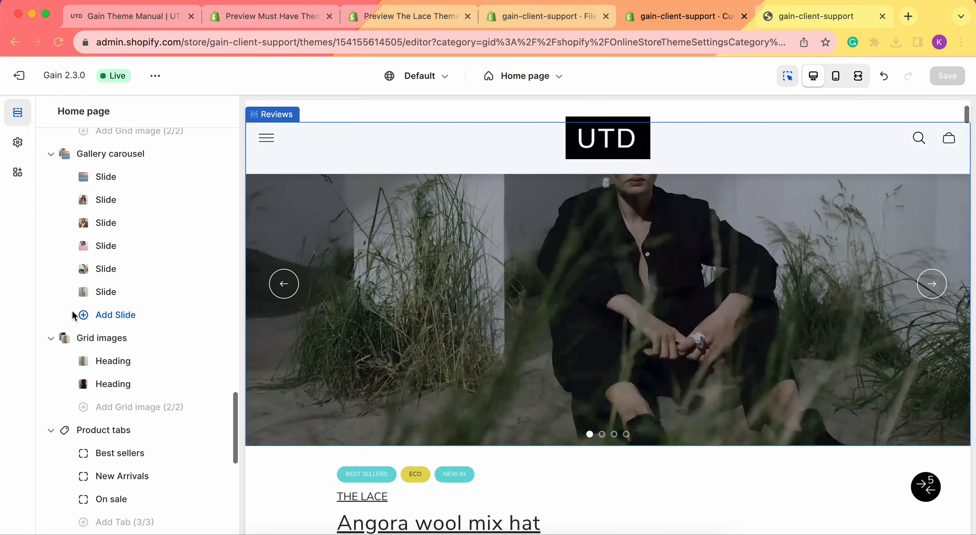
pyautogui.scroll(-10, 72, 317)
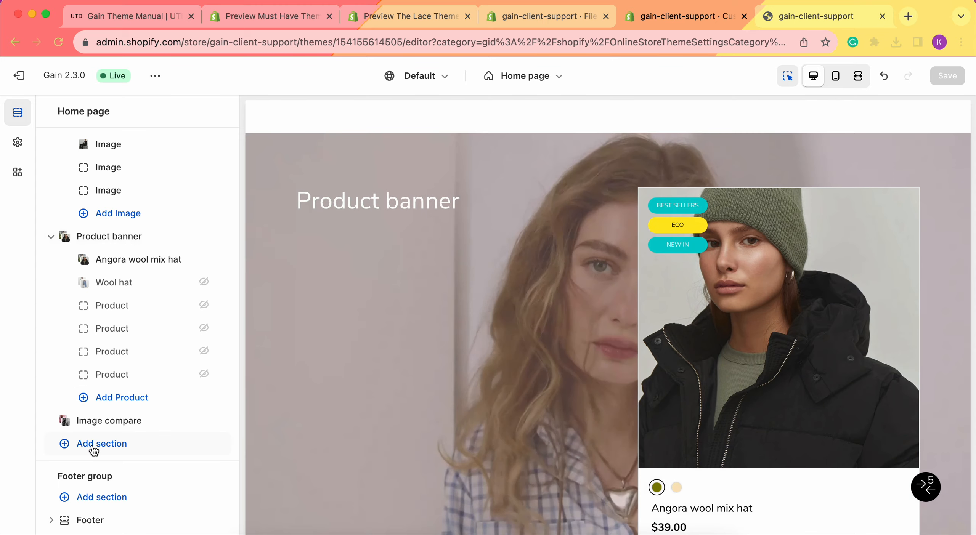
pyautogui.click(93, 449)
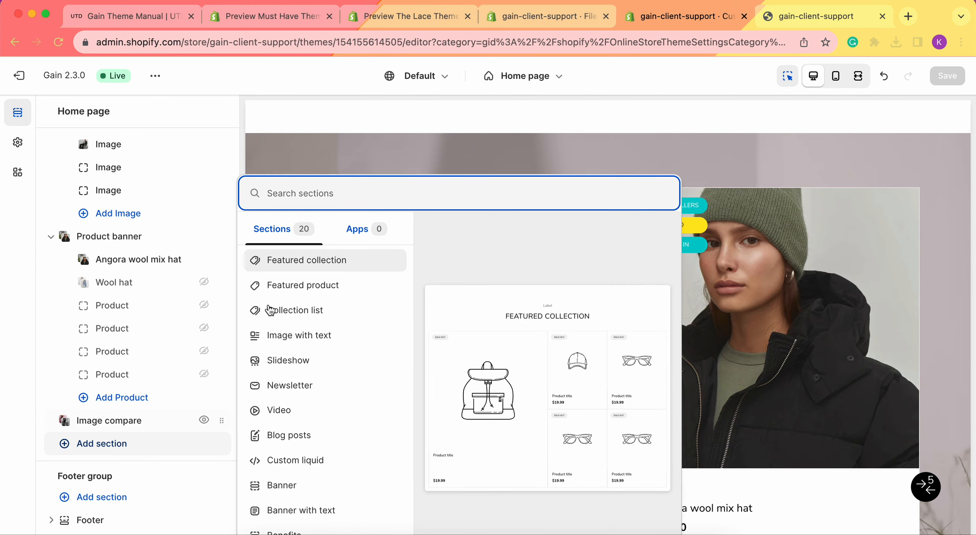
pyautogui.write('image')
pyautogui.click(358, 262)
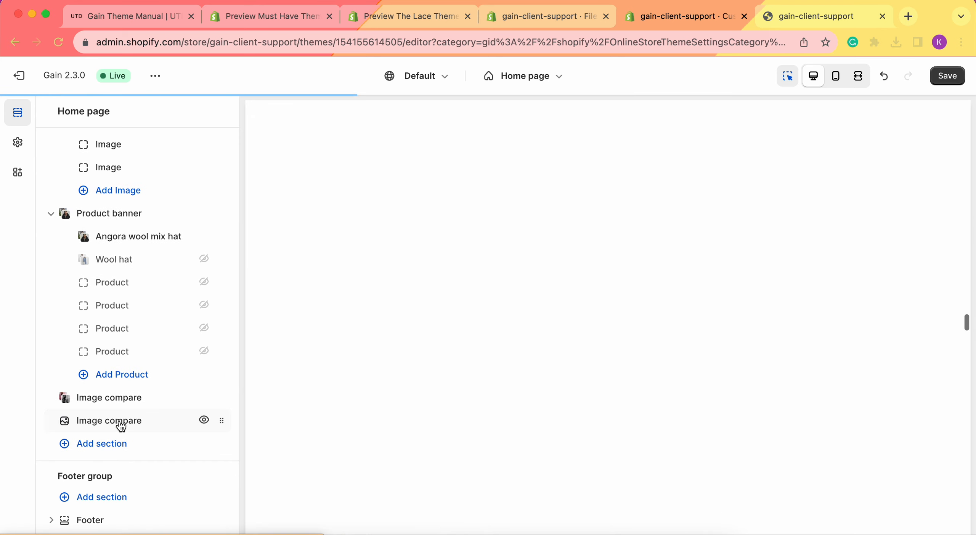
pyautogui.click(120, 424)
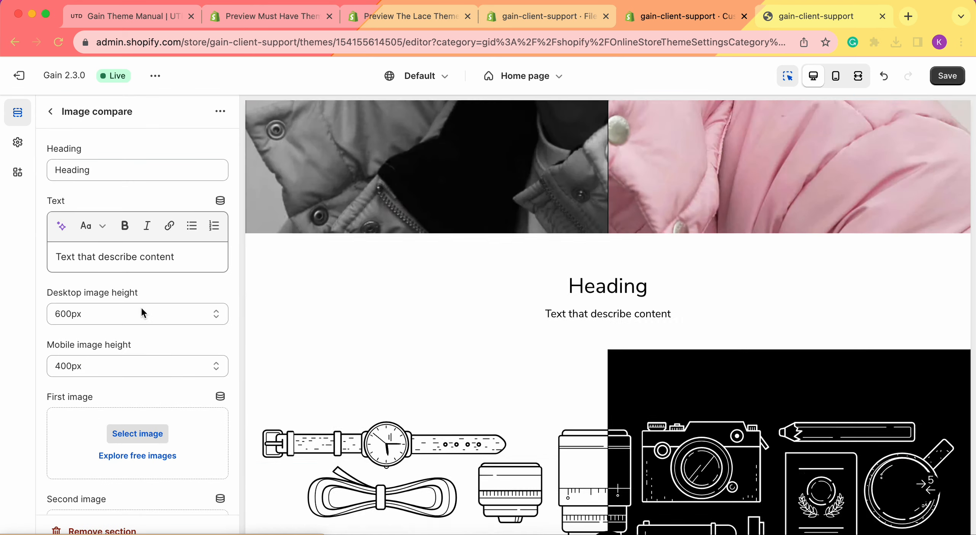
# Choose thelace34539_1 from the store library as the new section's first image.
pyautogui.scroll(-3, 142, 308)
pyautogui.scroll(3, 141, 305)
pyautogui.scroll(-5, 141, 304)
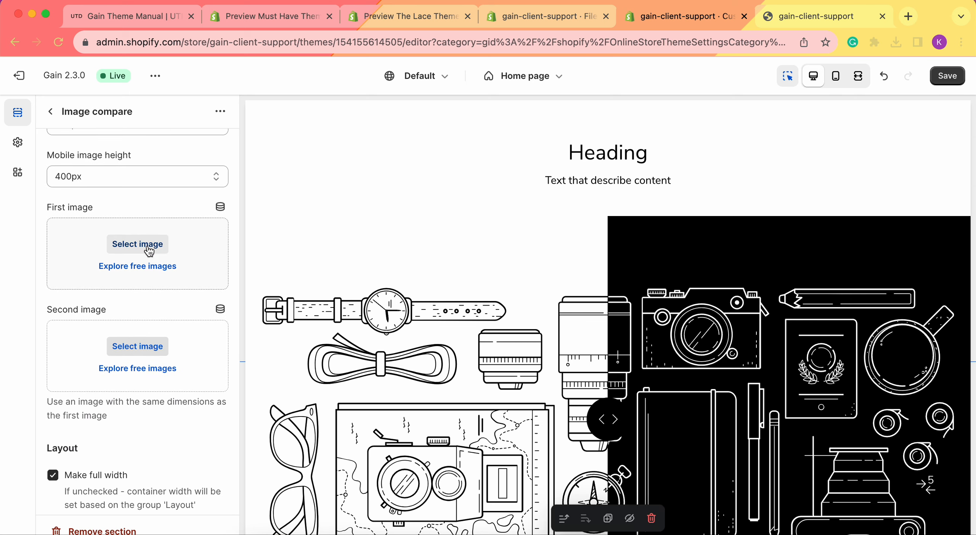
pyautogui.click(149, 251)
pyautogui.scroll(-5, 599, 322)
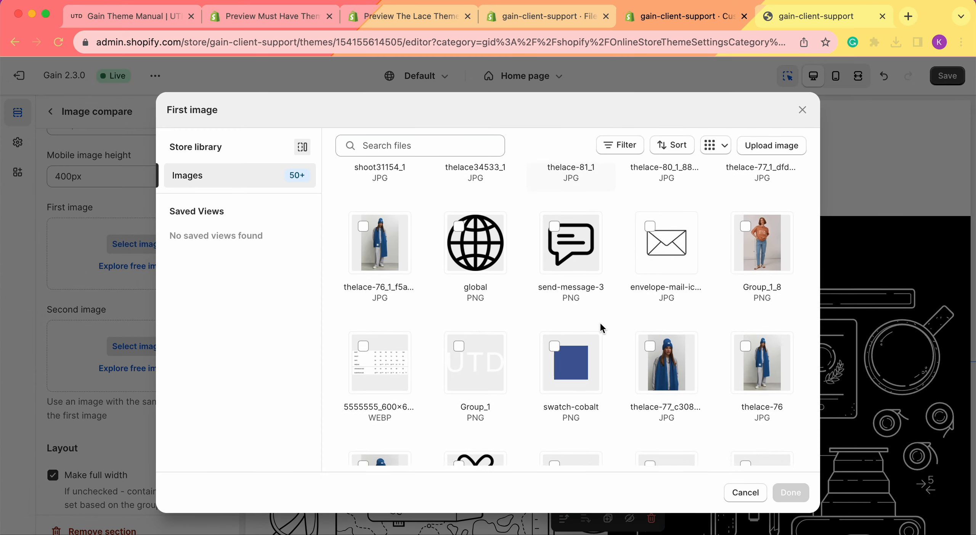
pyautogui.scroll(-10, 599, 322)
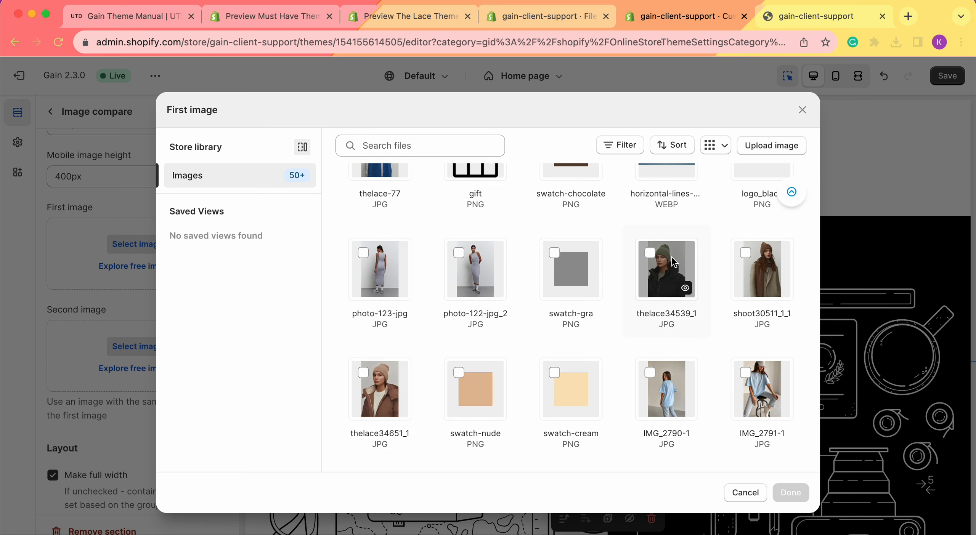
pyautogui.click(649, 253)
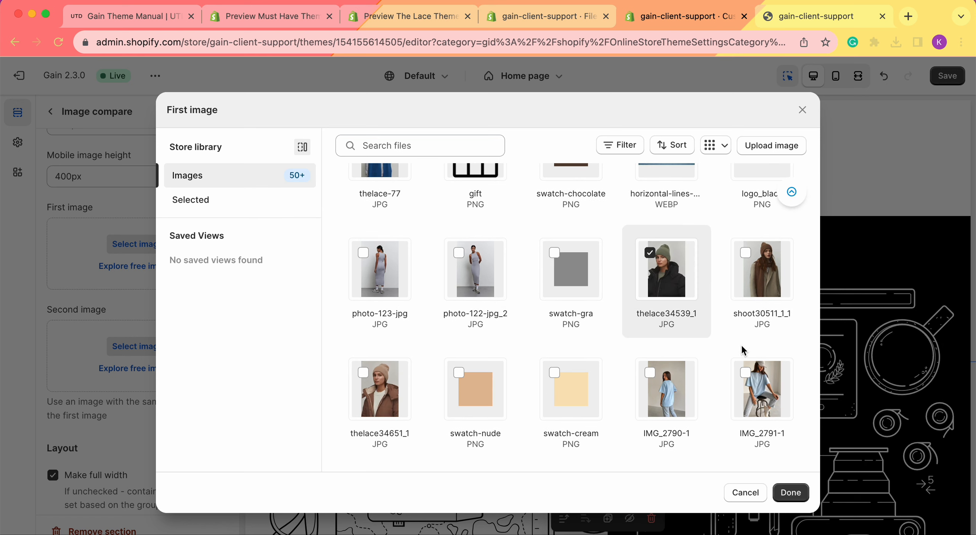
pyautogui.click(790, 492)
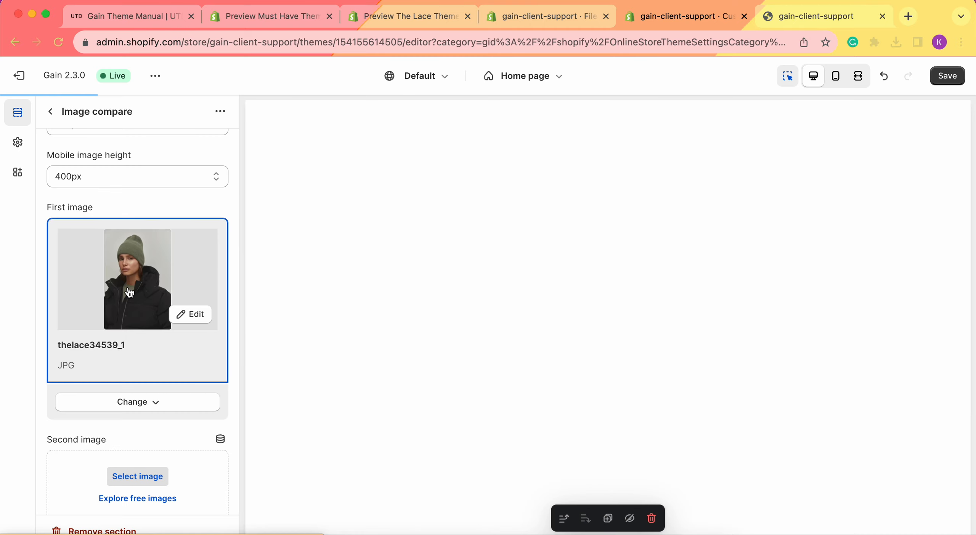
# Choose thelace34651_1 from the store library as the new section's second image.
pyautogui.scroll(-3, 141, 324)
pyautogui.click(142, 377)
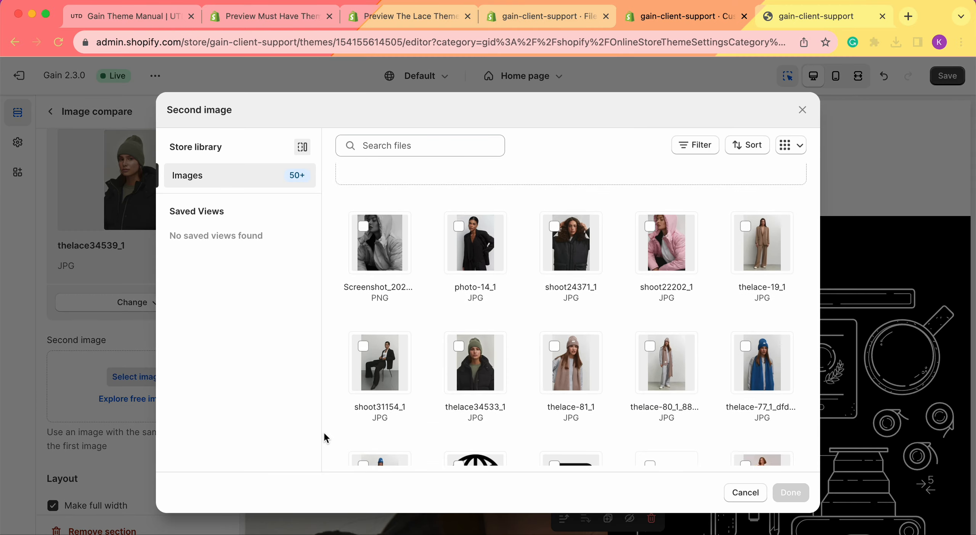
pyautogui.scroll(-15, 480, 340)
pyautogui.scroll(-5, 480, 341)
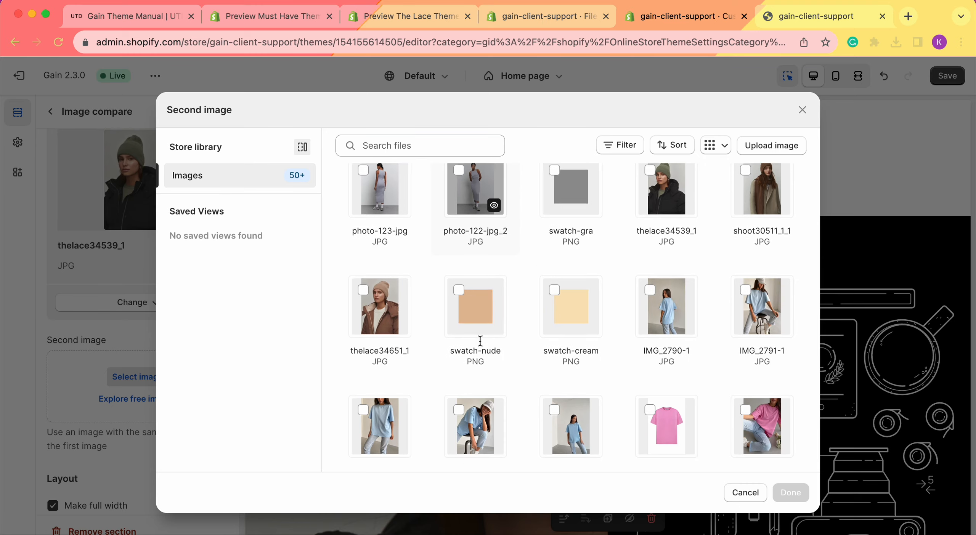
pyautogui.click(377, 301)
pyautogui.click(800, 494)
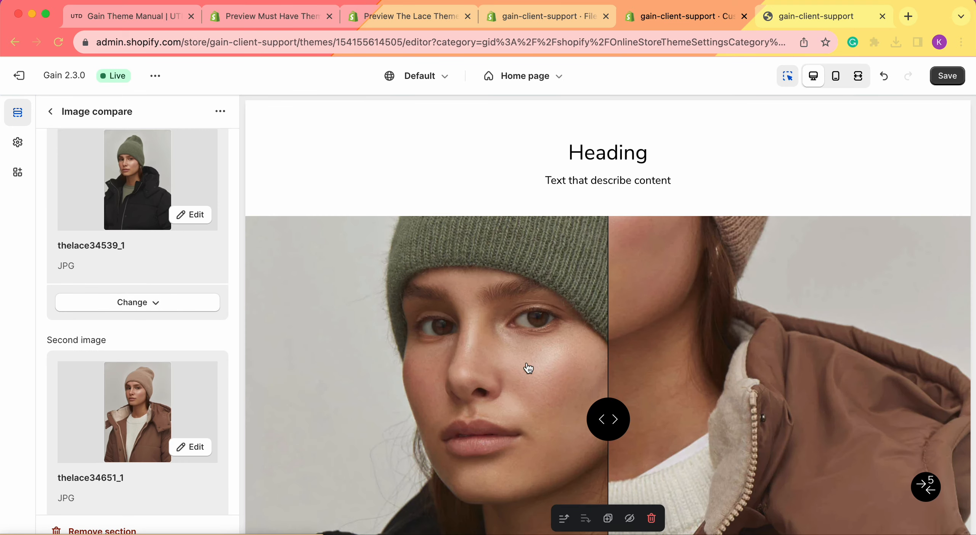
# Test the new section's comparison slider in the preview and check the focal point of the first image.
pyautogui.scroll(-4, 699, 375)
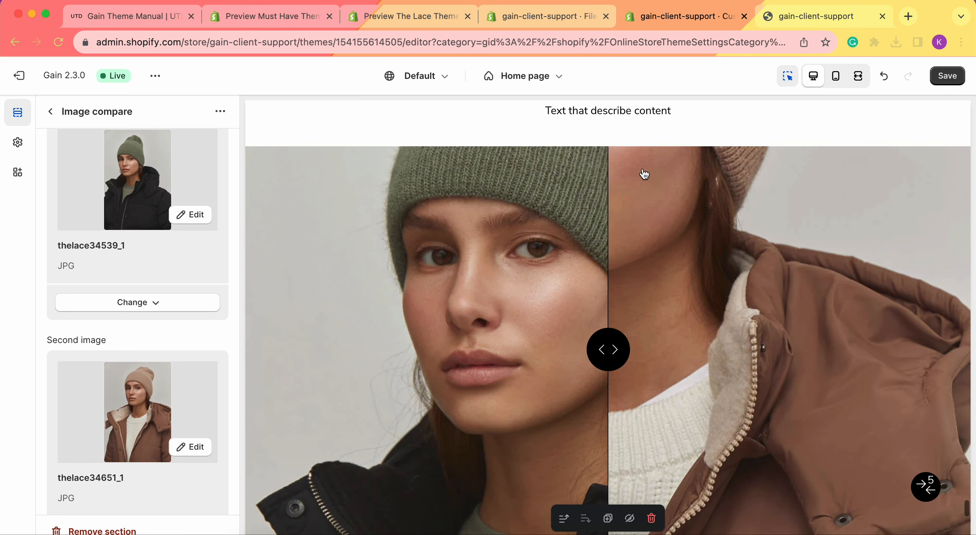
pyautogui.moveTo(609, 349); pyautogui.dragTo(528, 407)
pyautogui.moveTo(533, 353); pyautogui.dragTo(542, 353)
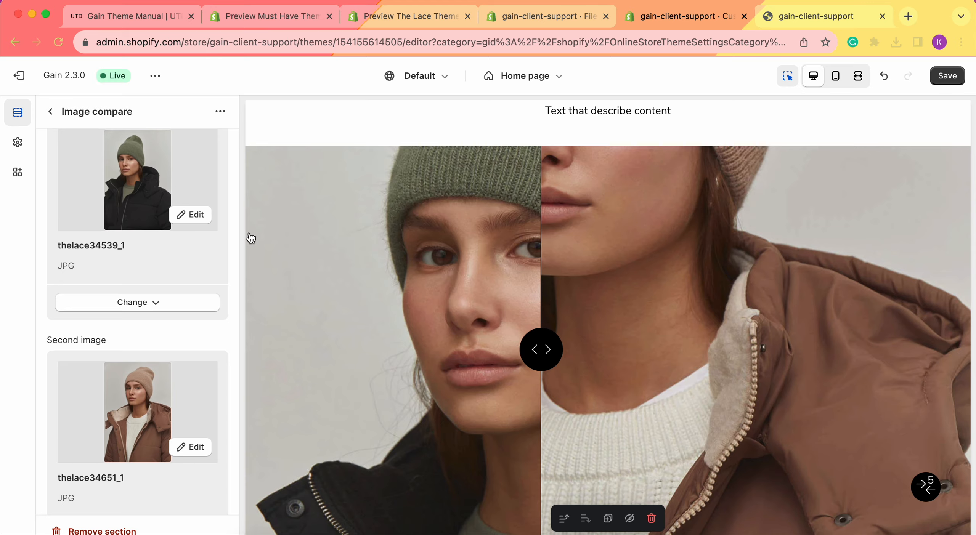
pyautogui.click(182, 215)
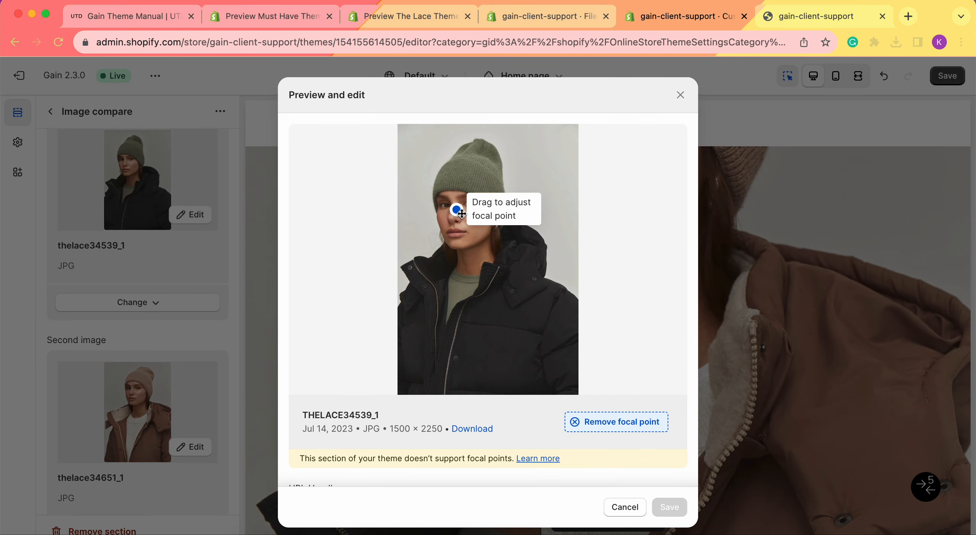
pyautogui.click(38, 347)
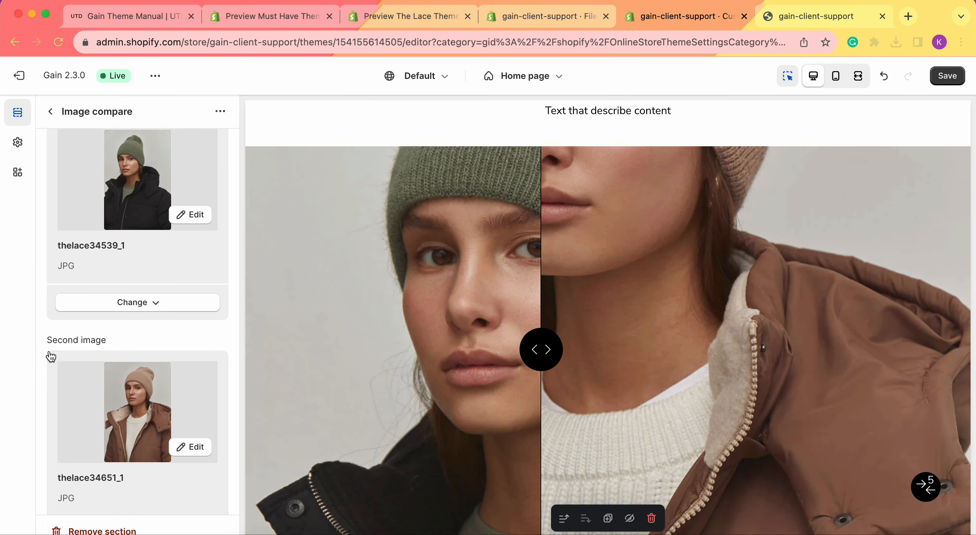
# Try focal points on the second image at the nose, the eyes and the beanie's brim, saving each one.
pyautogui.click(186, 453)
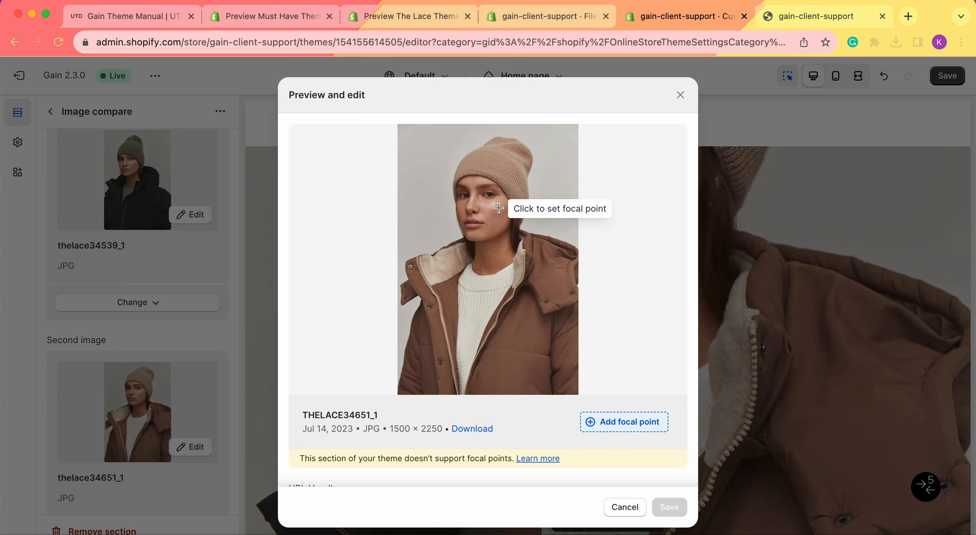
pyautogui.click(473, 212)
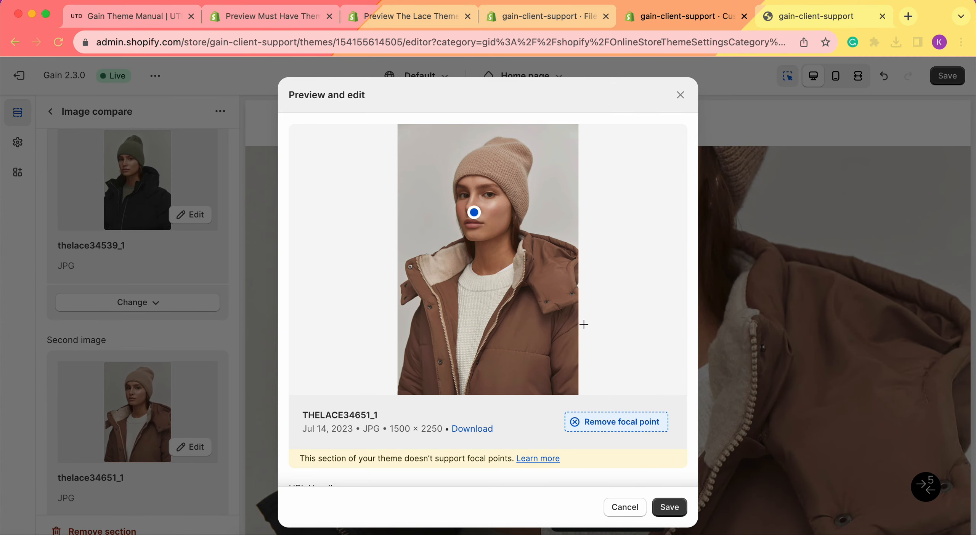
pyautogui.click(670, 508)
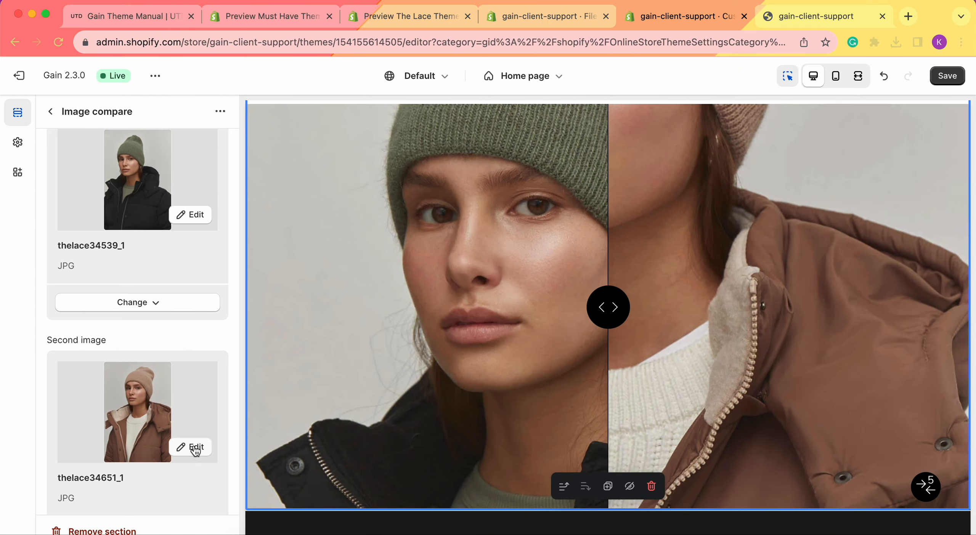
pyautogui.click(195, 447)
pyautogui.click(471, 194)
pyautogui.click(670, 508)
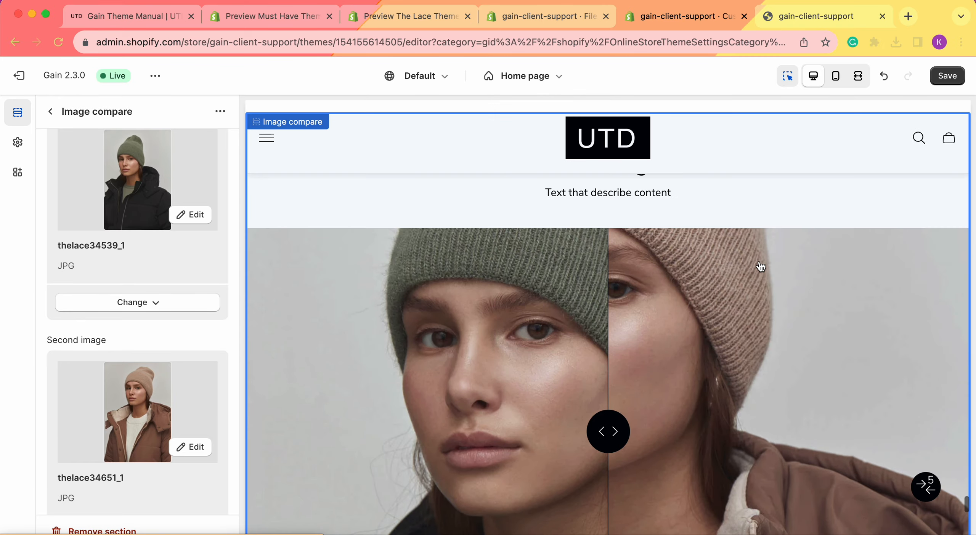
pyautogui.click(190, 447)
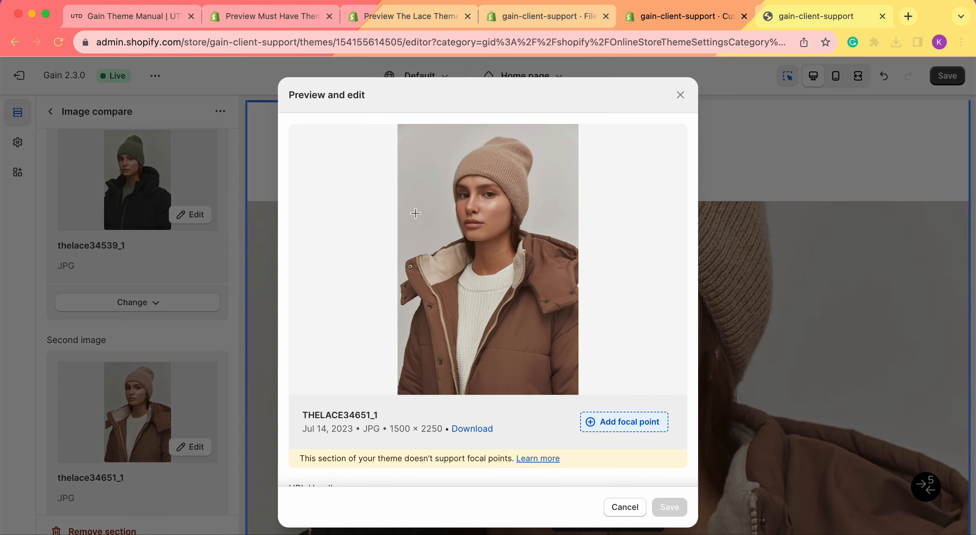
pyautogui.click(470, 176)
pyautogui.click(669, 507)
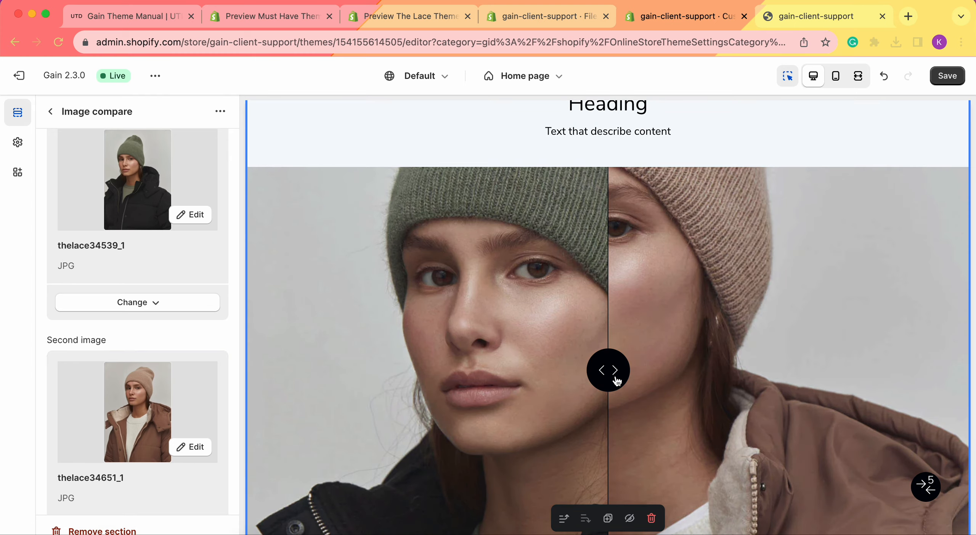
# Set the second image's focal point on the upper part of the beanie and save it.
pyautogui.click(182, 451)
pyautogui.click(472, 173)
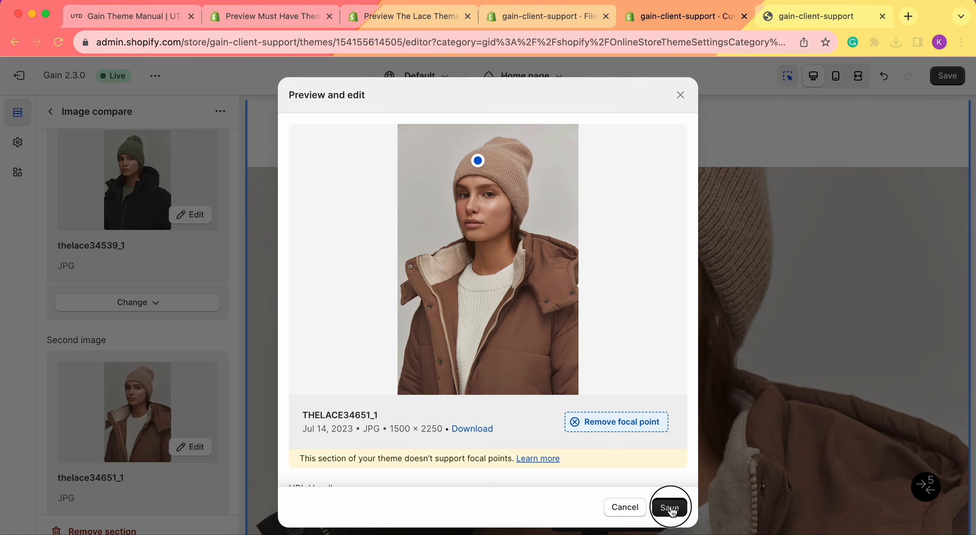
pyautogui.click(670, 508)
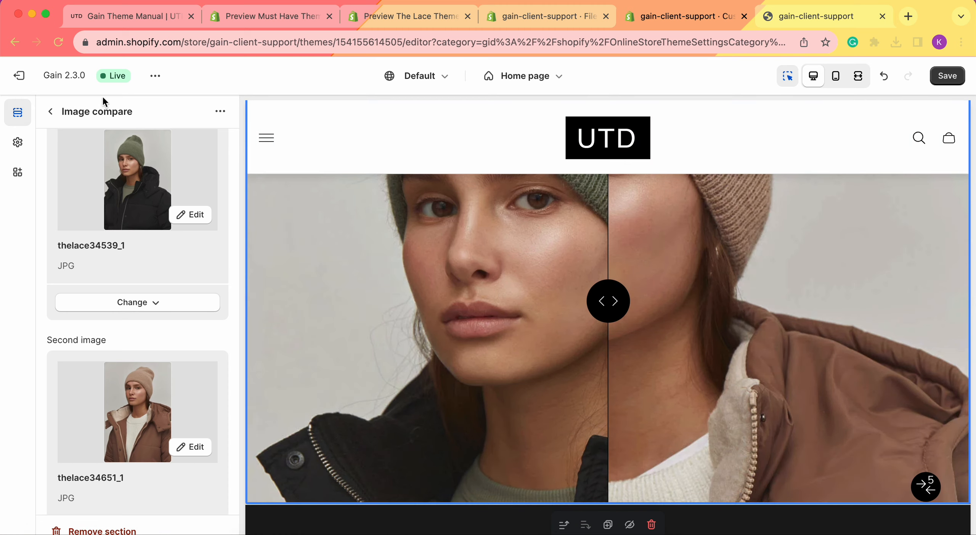
# Examine the alignment of the two beanie images by moving the comparison divider across the preview in both directions.
pyautogui.moveTo(629, 335); pyautogui.dragTo(452, 405)
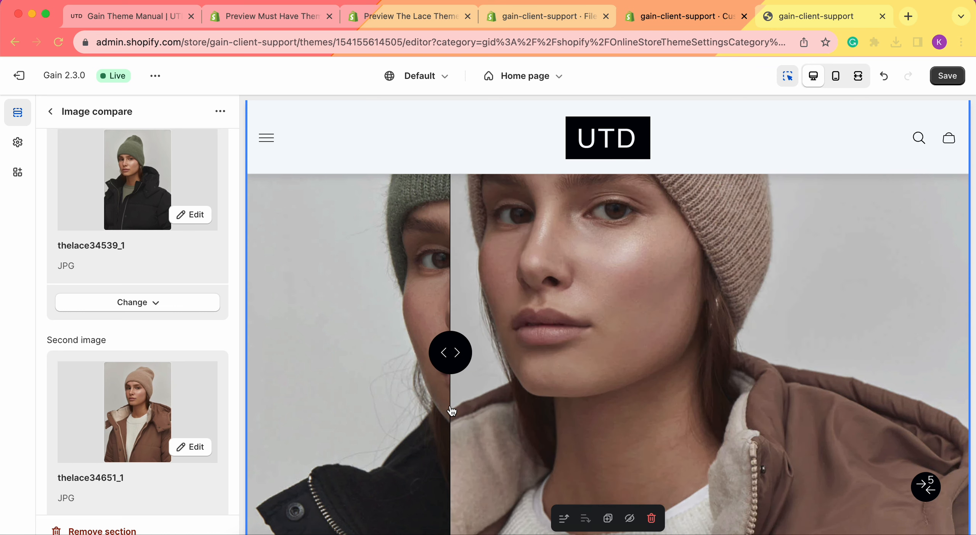
pyautogui.scroll(2, 458, 404)
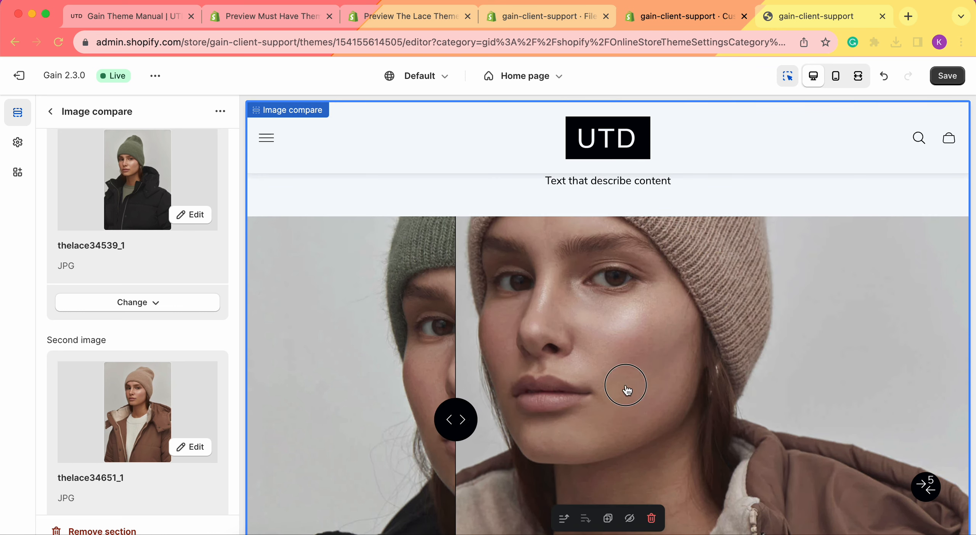
pyautogui.moveTo(625, 385); pyautogui.dragTo(790, 385)
pyautogui.moveTo(762, 427); pyautogui.dragTo(781, 469)
pyautogui.scroll(-3, 400, 340)
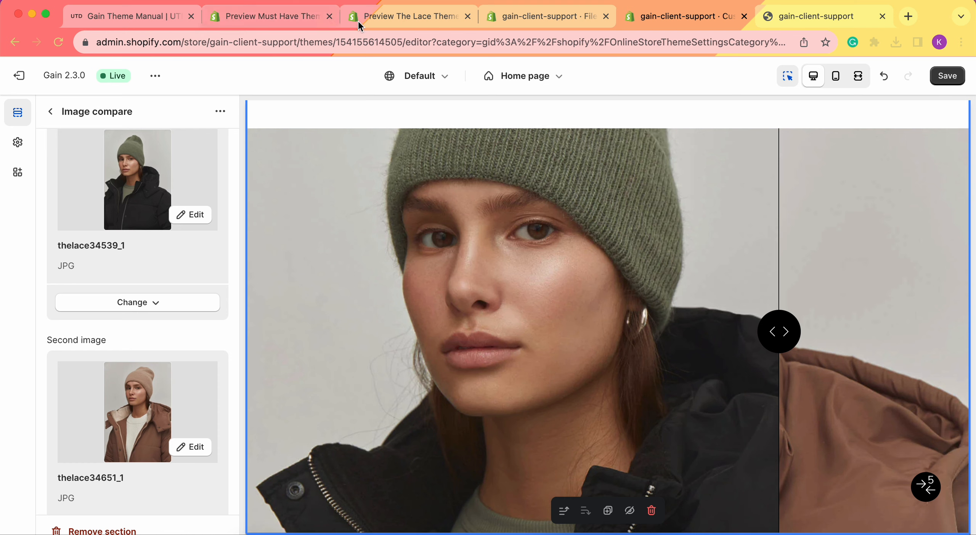
# Try the image comparison sliders in The Lace and Must Have theme previews.
pyautogui.click(396, 19)
pyautogui.moveTo(396, 313); pyautogui.dragTo(229, 314)
pyautogui.click(247, 18)
pyautogui.moveTo(492, 394); pyautogui.dragTo(555, 392)
# Review the Image compare section's setting descriptions in the Gain theme manual and return to the start of the article.
pyautogui.click(152, 18)
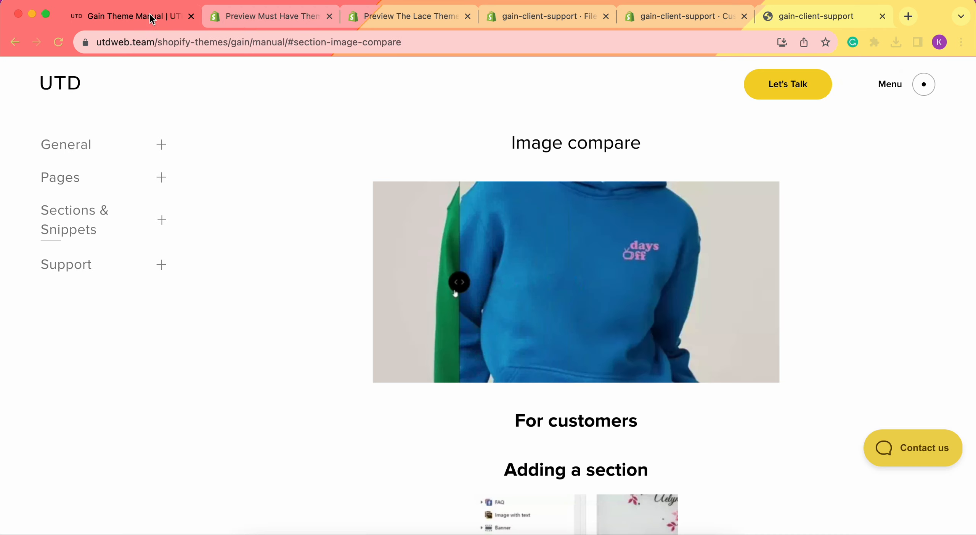
pyautogui.scroll(3, 520, 208)
pyautogui.scroll(-20, 738, 250)
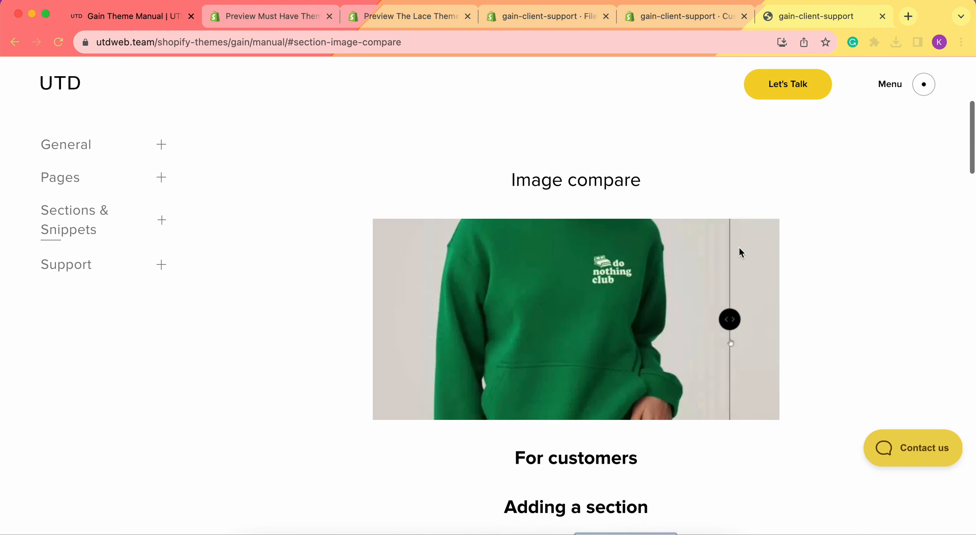
pyautogui.scroll(-15, 740, 252)
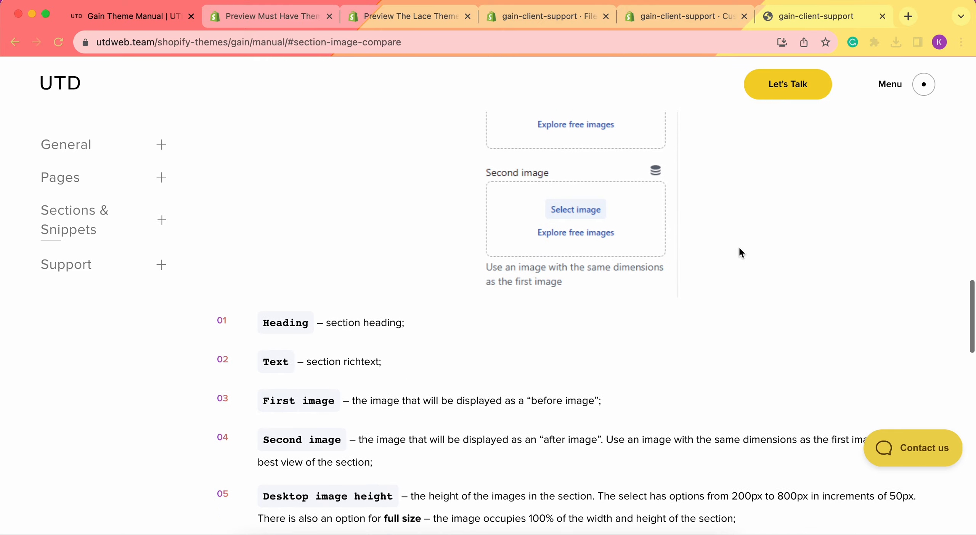
pyautogui.scroll(-5, 739, 252)
pyautogui.scroll(20, 739, 252)
pyautogui.scroll(1, 739, 253)
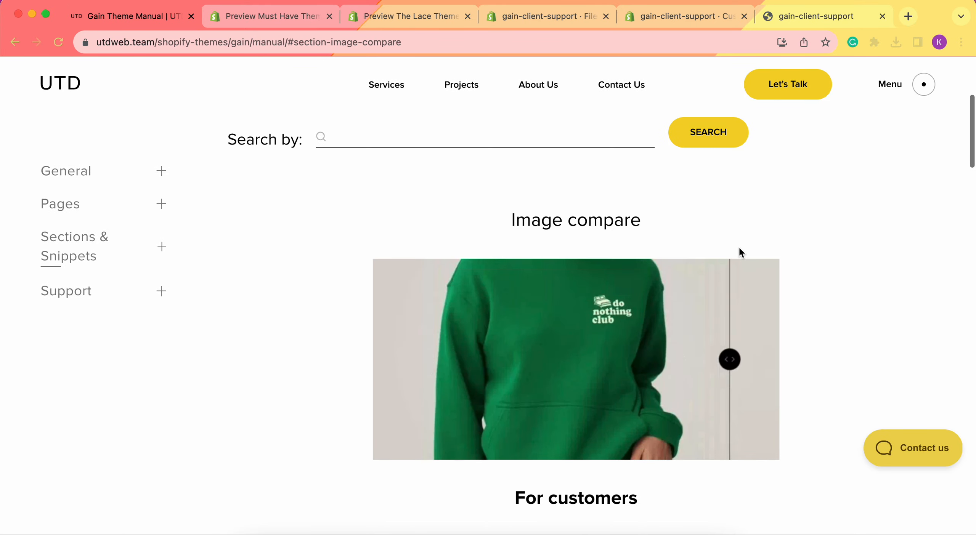